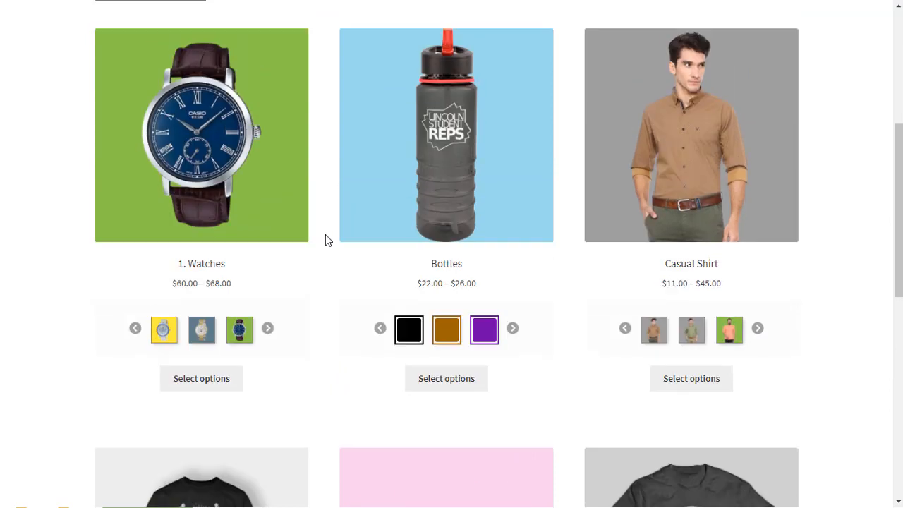
Step: Preview the image swatches of the Watches product and the color swatches of Bottles, advancing both swatch carousels
{"action": "left_click", "coordinate": [161, 334]}
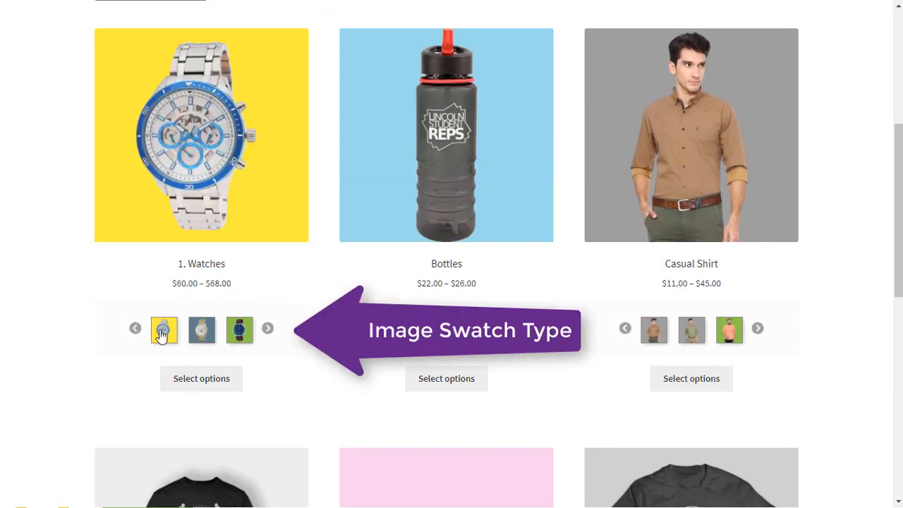
{"action": "left_click", "coordinate": [202, 330]}
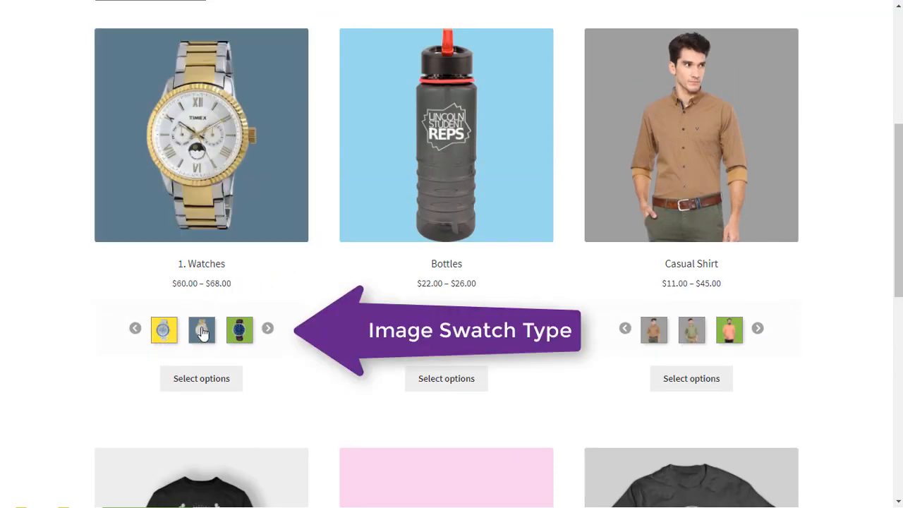
{"action": "left_click", "coordinate": [239, 330]}
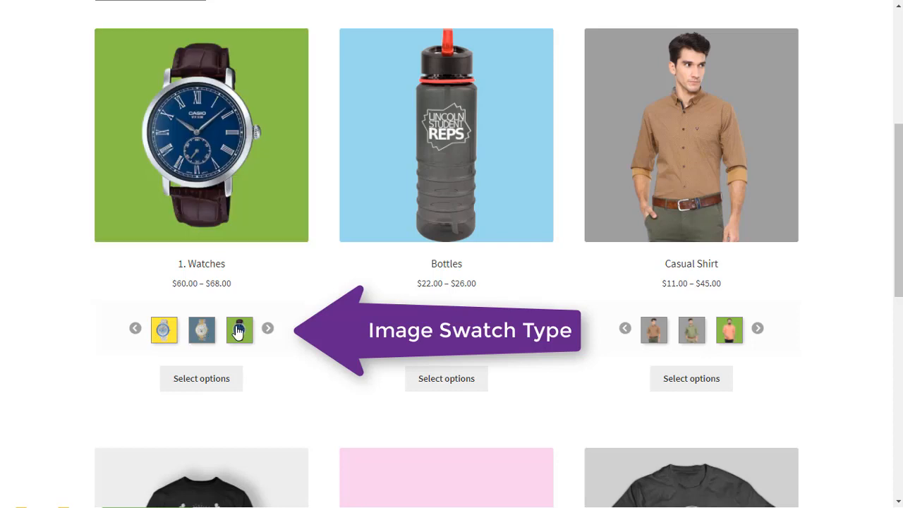
{"action": "left_click", "coordinate": [267, 329]}
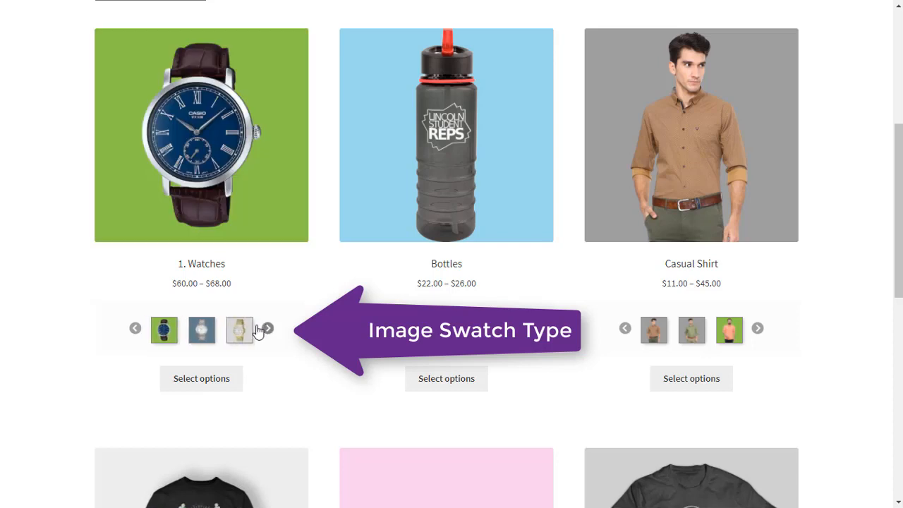
{"action": "mouse_move", "coordinate": [203, 329]}
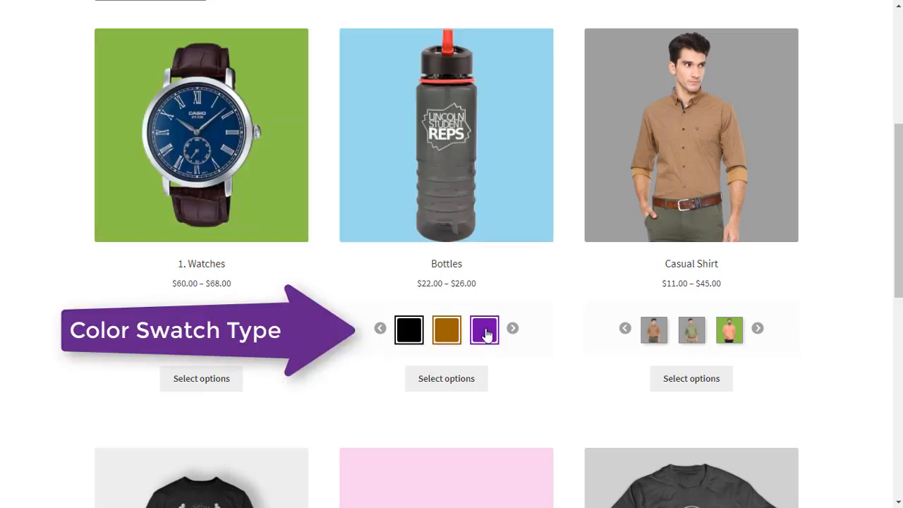
{"action": "left_click", "coordinate": [512, 330]}
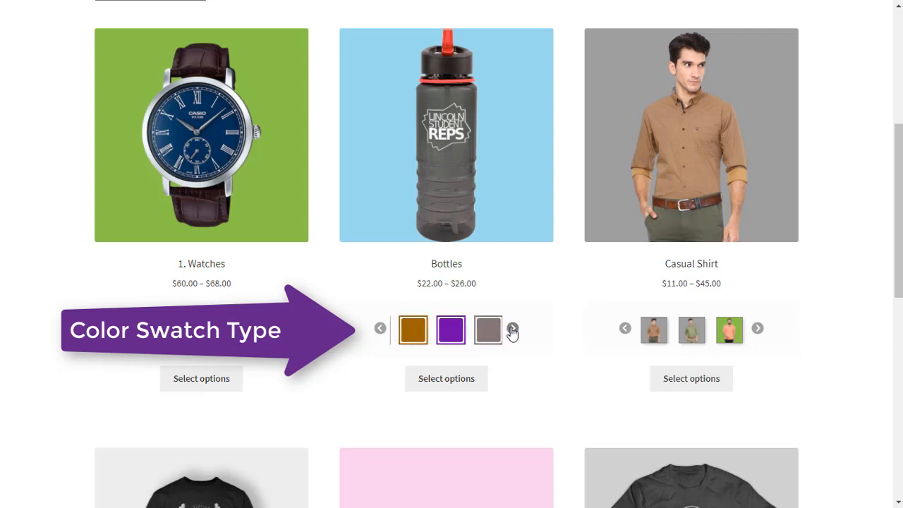
{"action": "left_click", "coordinate": [512, 330]}
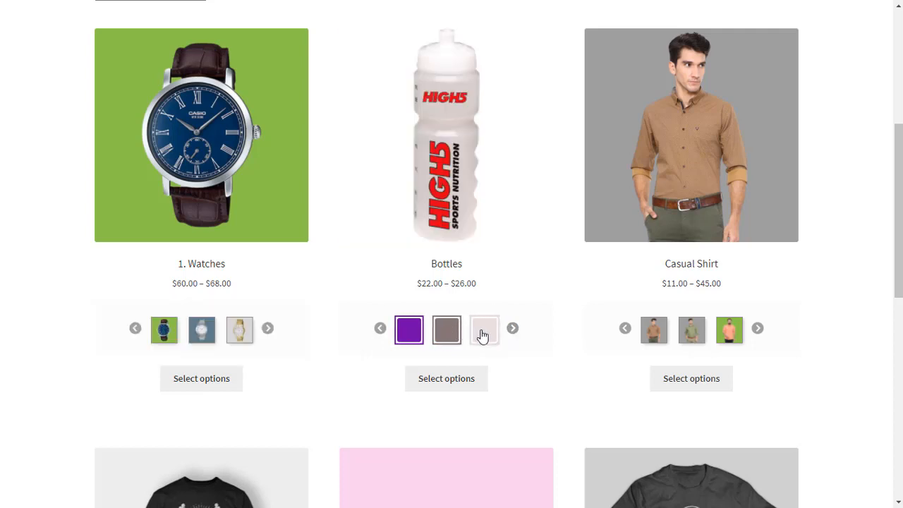
Step: Try the S, M and L label swatches of the Shoes product on the shop page
{"action": "scroll", "coordinate": [572, 336], "scroll_direction": "down", "scroll_amount": 5}
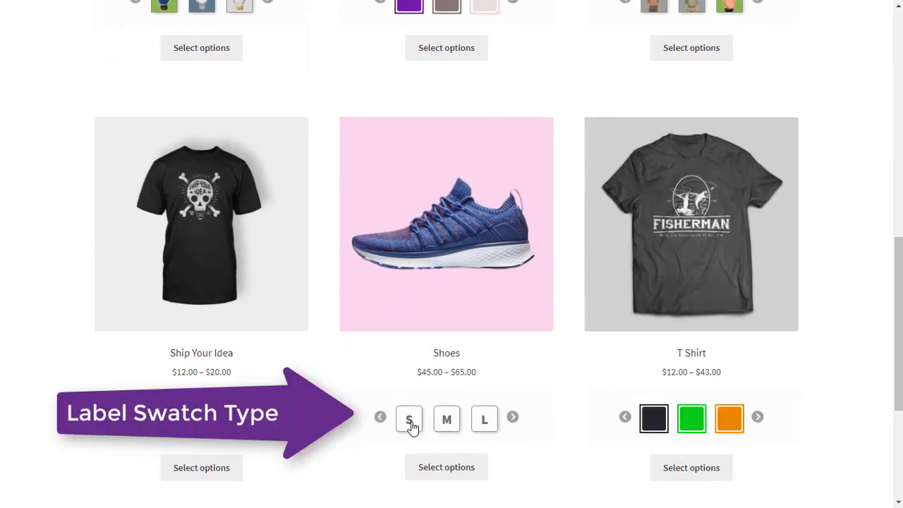
{"action": "left_click", "coordinate": [410, 423]}
{"action": "left_click", "coordinate": [445, 421]}
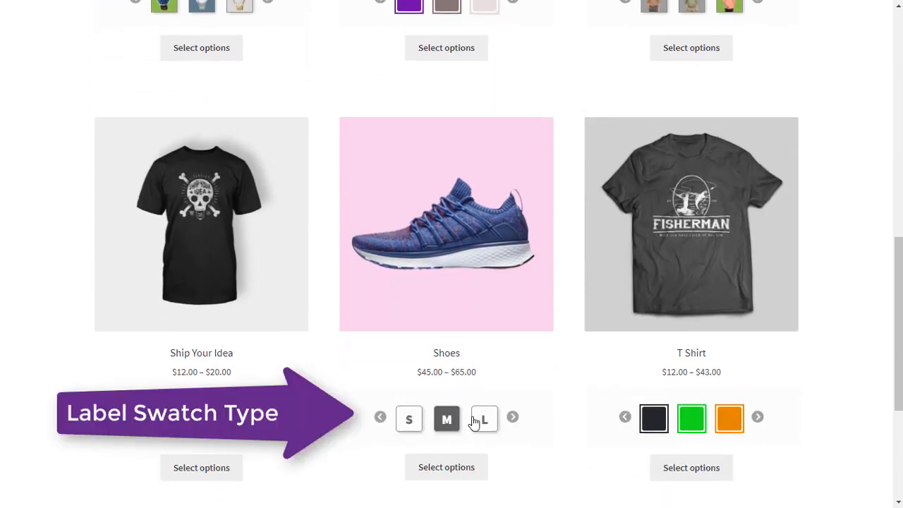
{"action": "left_click", "coordinate": [483, 421]}
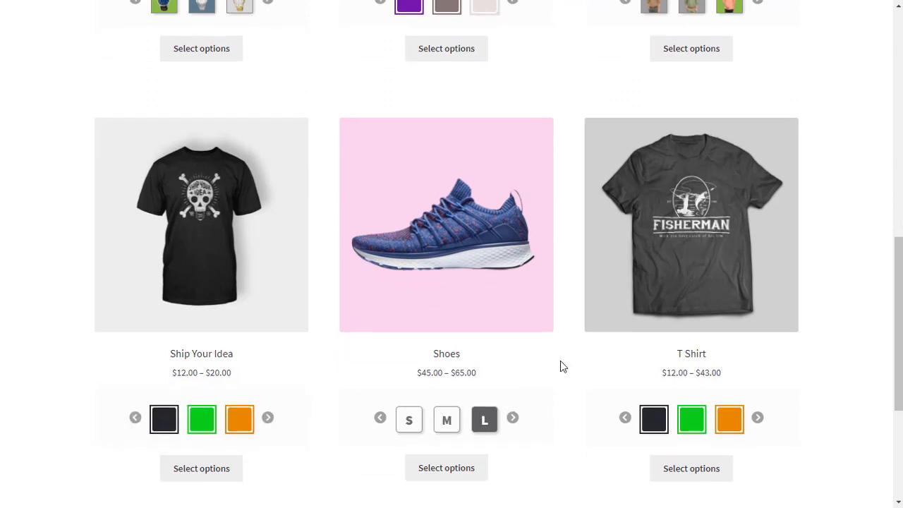
Step: Open the Casual Shirt product page and choose size M and the fourth shirt image swatch
{"action": "scroll", "coordinate": [561, 363], "scroll_direction": "up", "scroll_amount": 5}
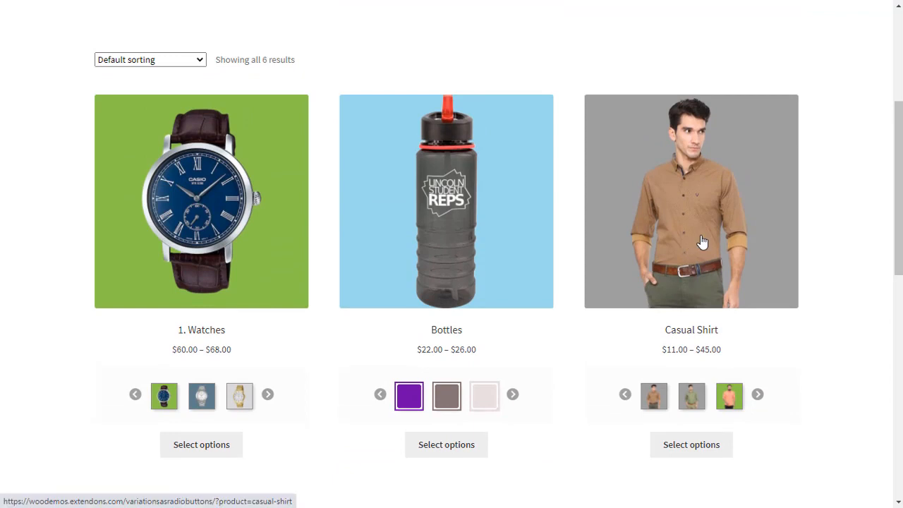
{"action": "left_click", "coordinate": [702, 242]}
{"action": "scroll", "coordinate": [680, 240], "scroll_direction": "down", "scroll_amount": 3}
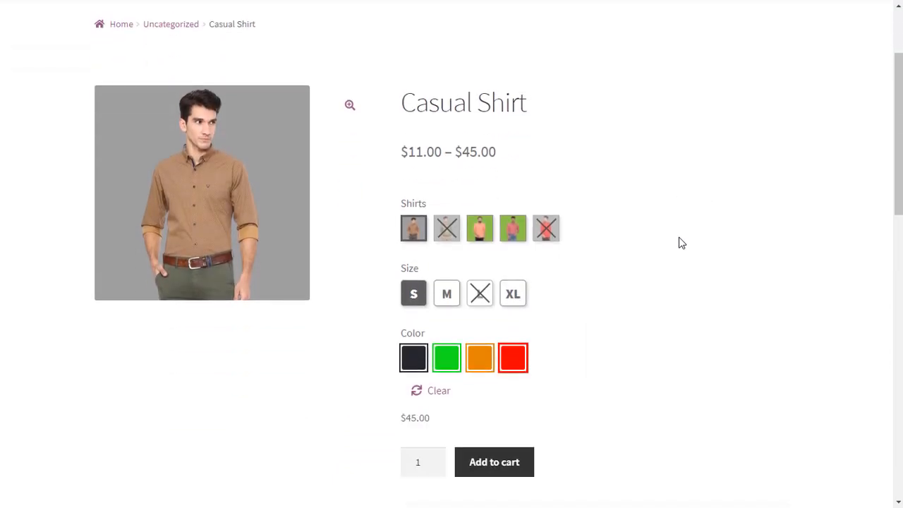
{"action": "scroll", "coordinate": [679, 243], "scroll_direction": "up", "scroll_amount": 1}
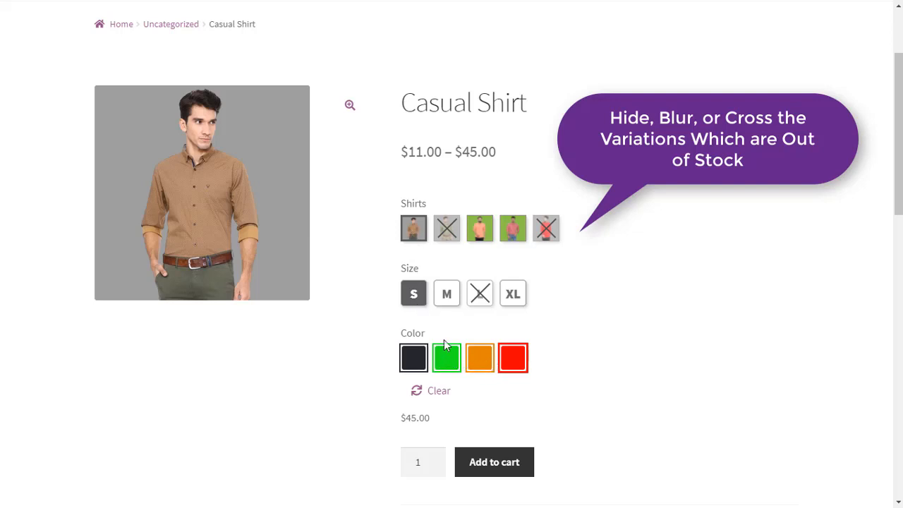
{"action": "left_click", "coordinate": [448, 299]}
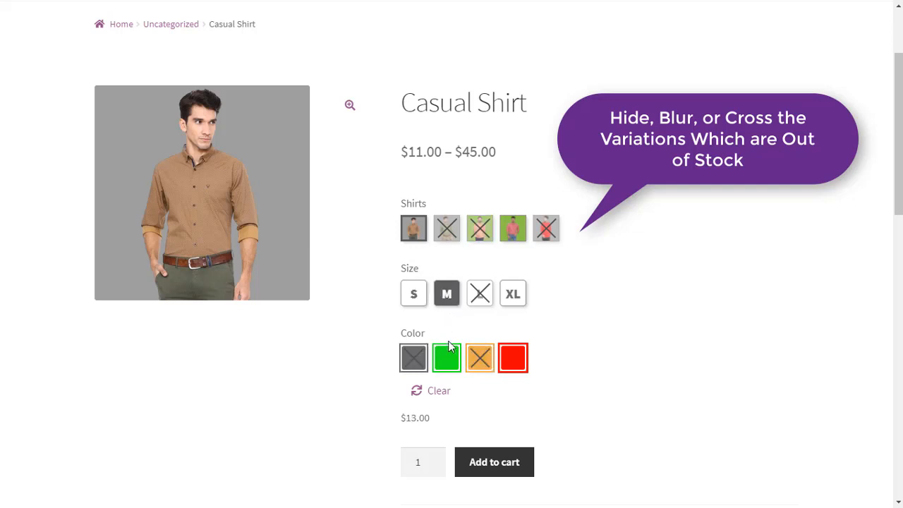
{"action": "left_click", "coordinate": [513, 233]}
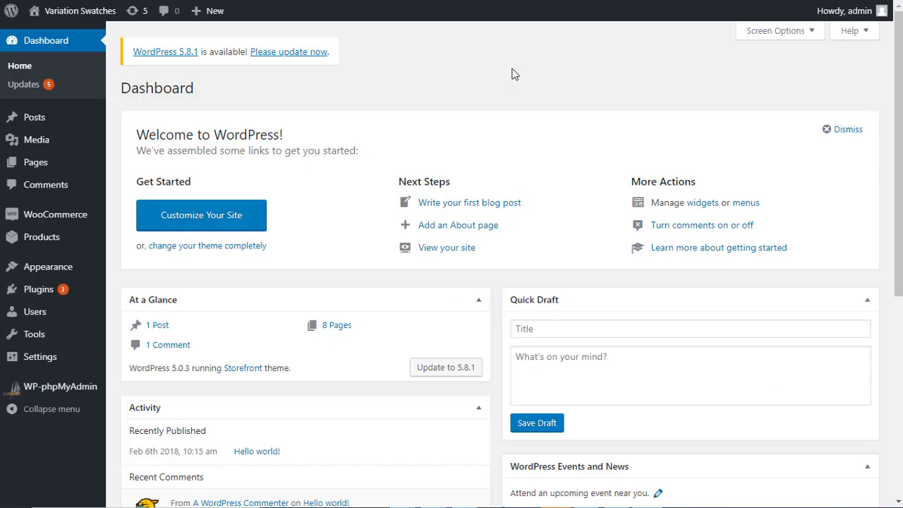
Step: Switch to the WordPress admin dashboard and open the Variation Swatches section of the WooCommerce settings
{"action": "mouse_move", "coordinate": [50, 222]}
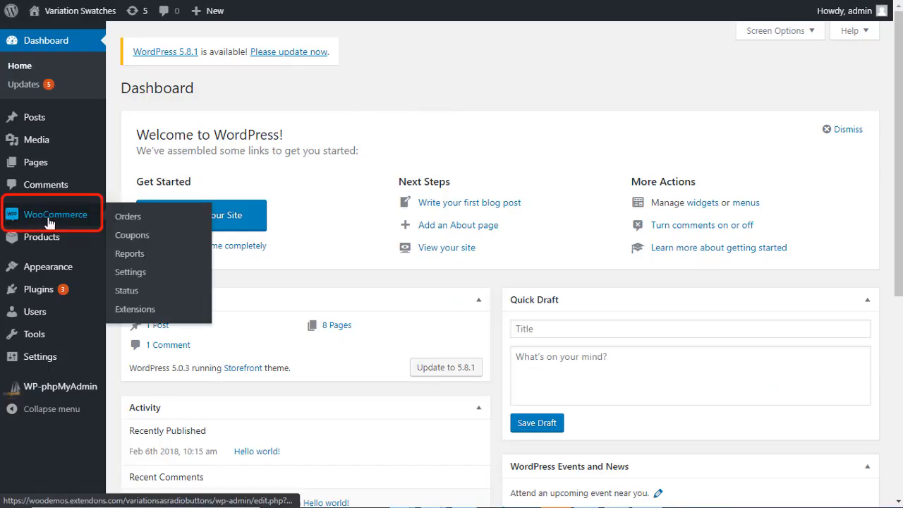
{"action": "left_click", "coordinate": [129, 274]}
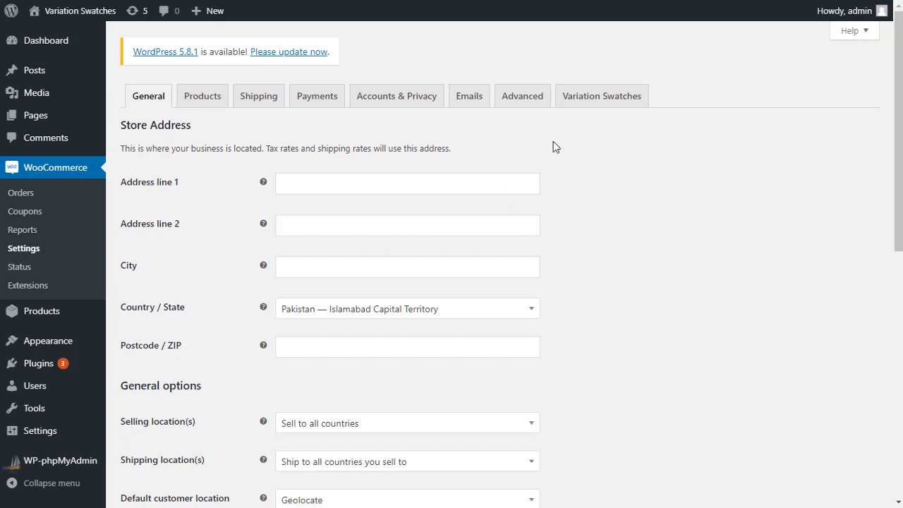
{"action": "left_click", "coordinate": [598, 98]}
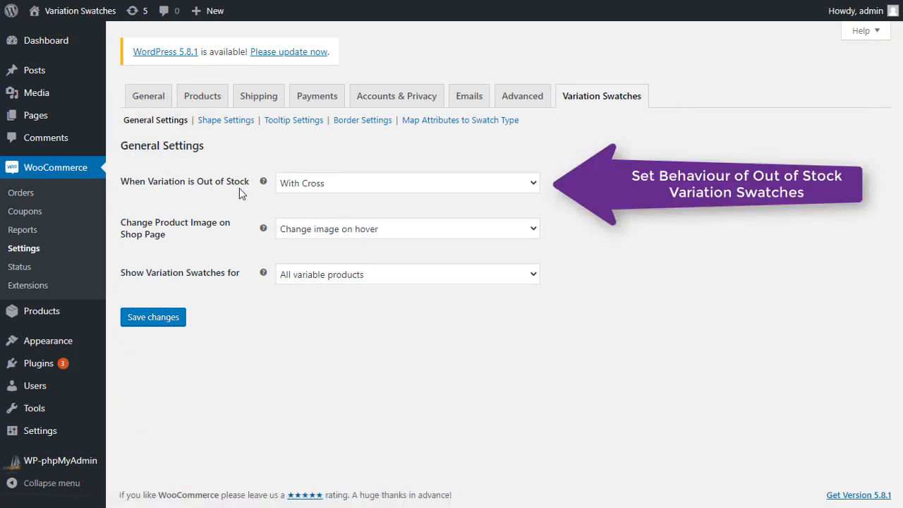
Step: Review the available options for out-of-stock variations and for changing the product image on the shop page
{"action": "left_click", "coordinate": [417, 185]}
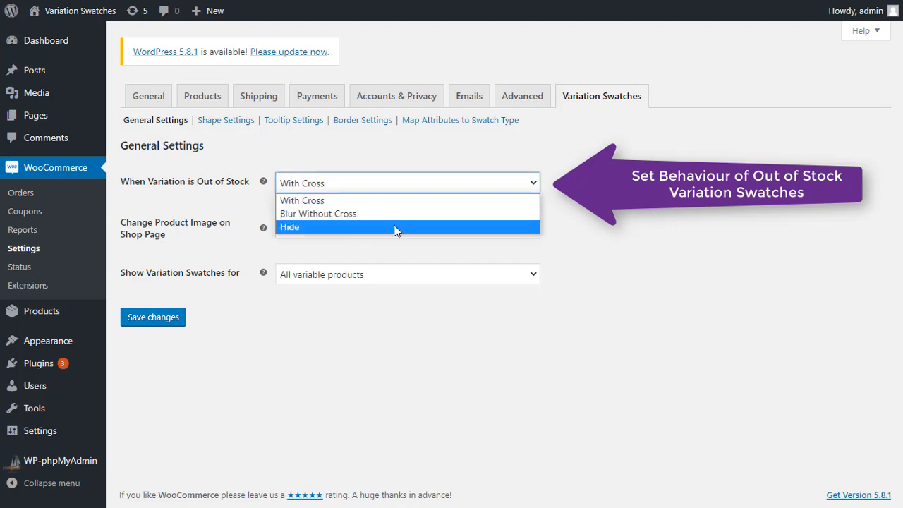
{"action": "left_click", "coordinate": [258, 192]}
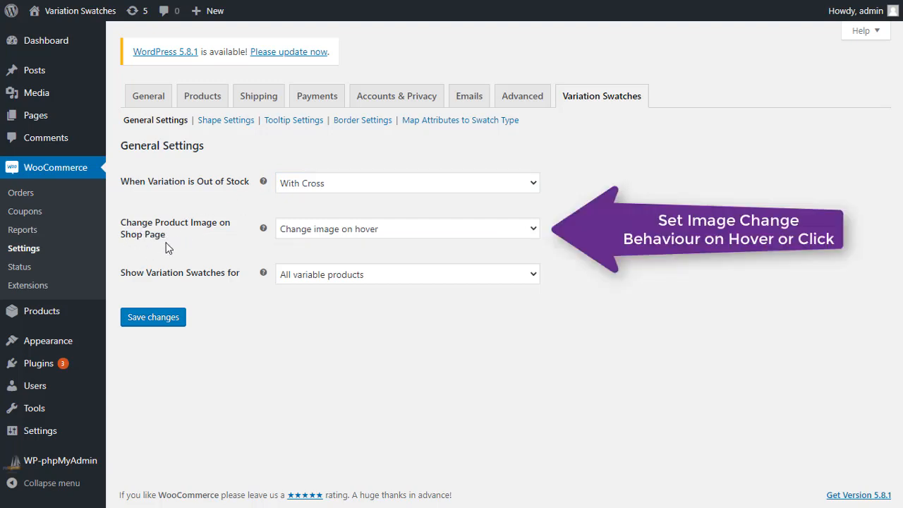
{"action": "left_click", "coordinate": [407, 233]}
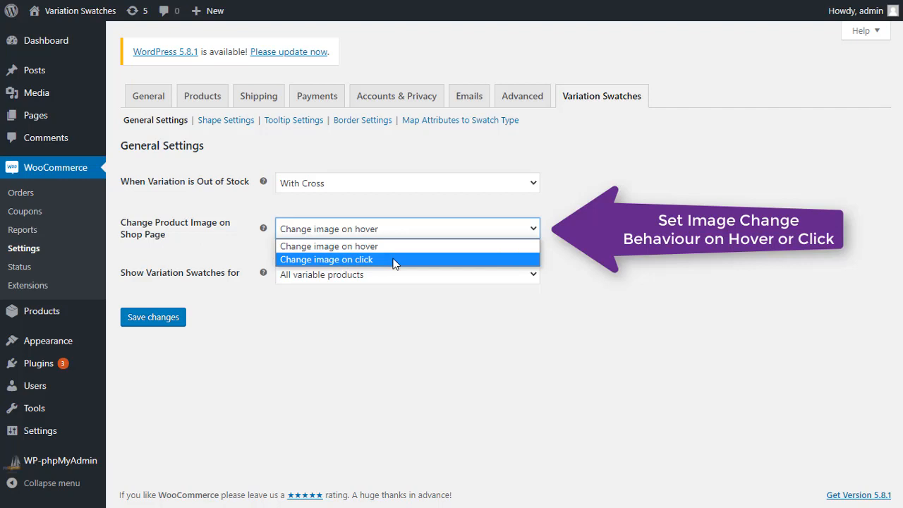
{"action": "left_click", "coordinate": [248, 240]}
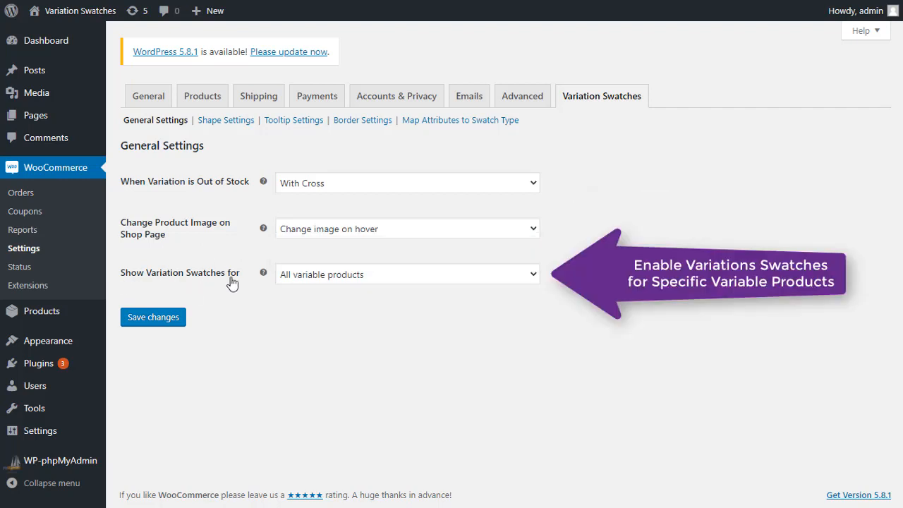
Step: Set variation swatches to show for "All variable products, except for" and review the products that can be excluded
{"action": "left_click", "coordinate": [386, 277]}
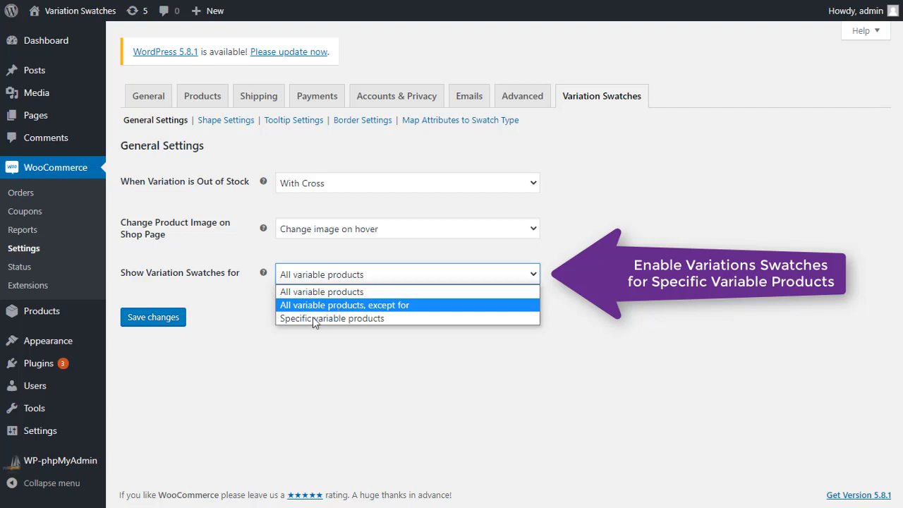
{"action": "left_click", "coordinate": [332, 306]}
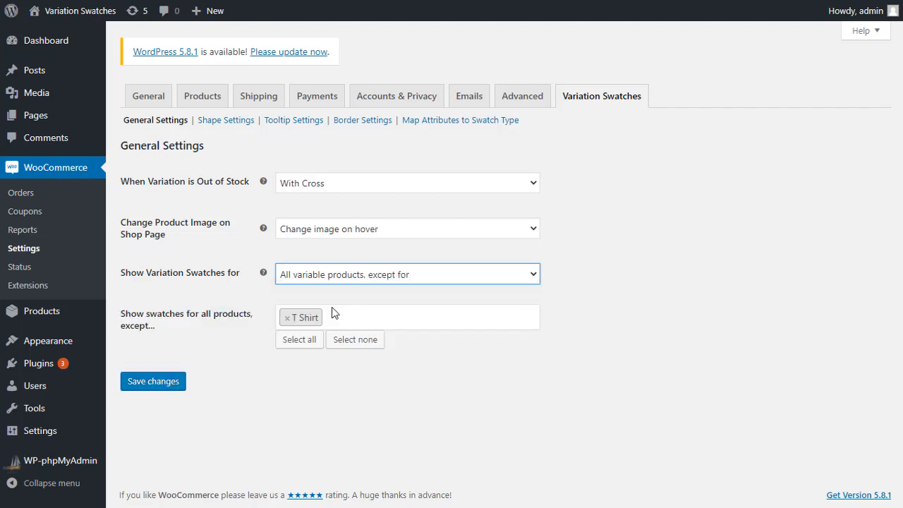
{"action": "left_click", "coordinate": [357, 315]}
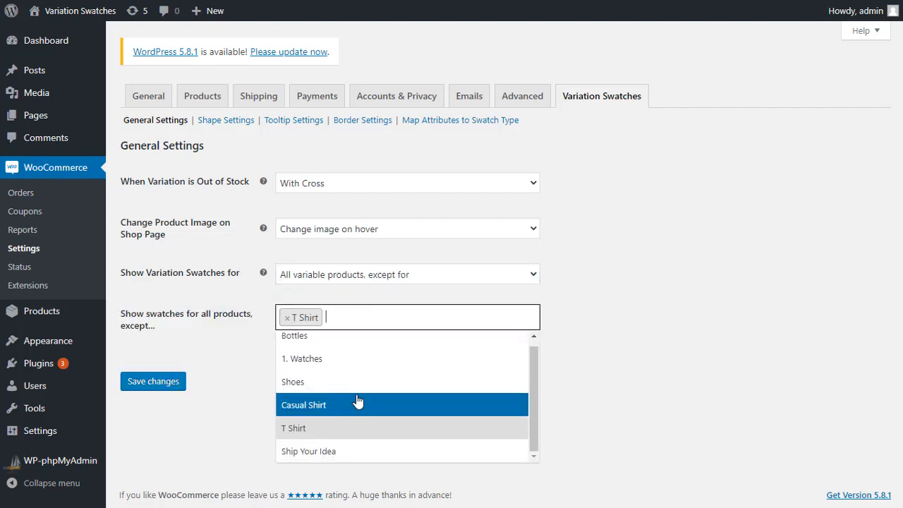
{"action": "left_click", "coordinate": [260, 297]}
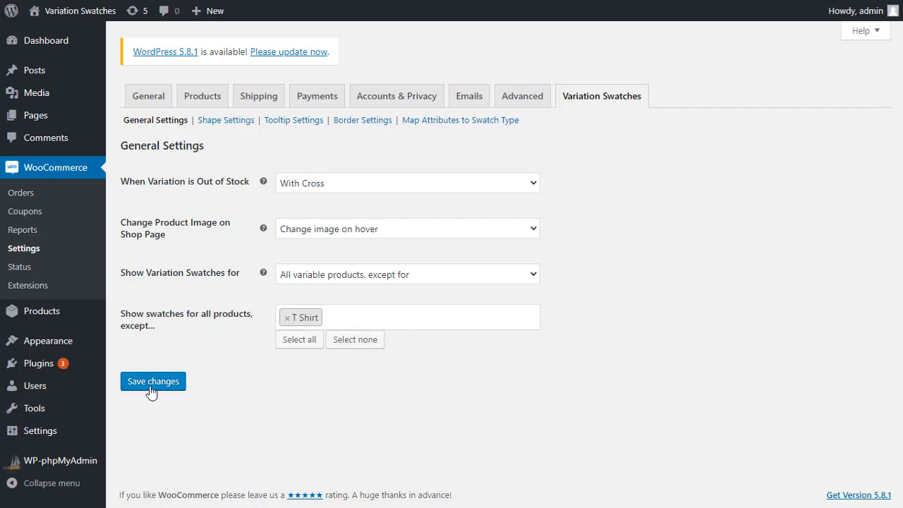
Step: Open the Shape Settings and review the shape style choices and the swatch width and height values
{"action": "left_click", "coordinate": [227, 122]}
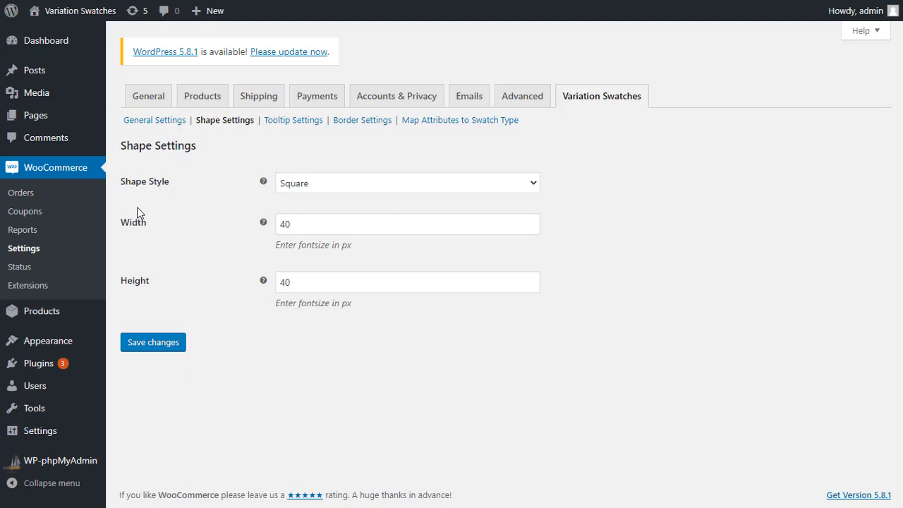
{"action": "left_click", "coordinate": [419, 189]}
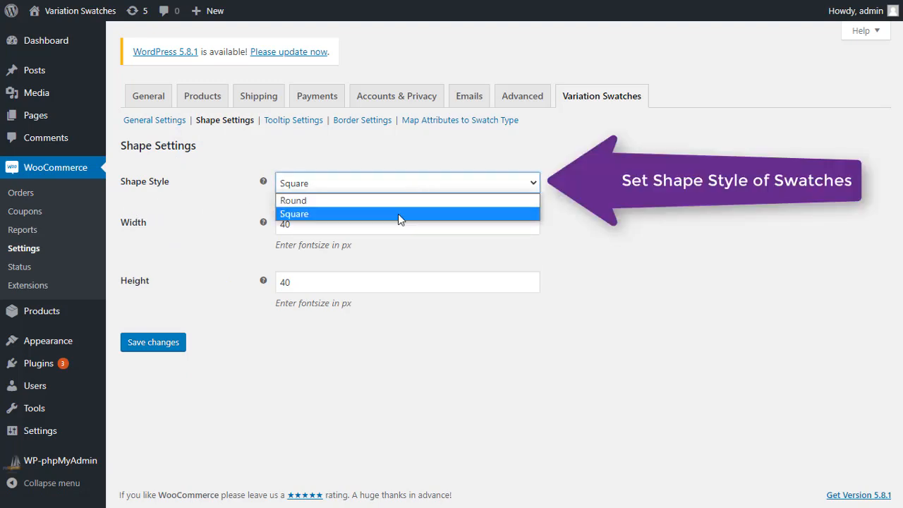
{"action": "left_click", "coordinate": [248, 191]}
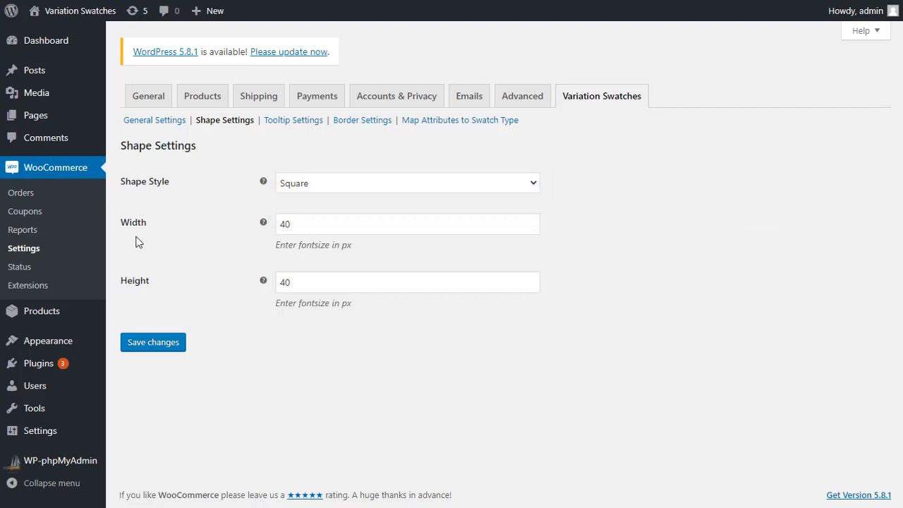
{"action": "left_click", "coordinate": [316, 225]}
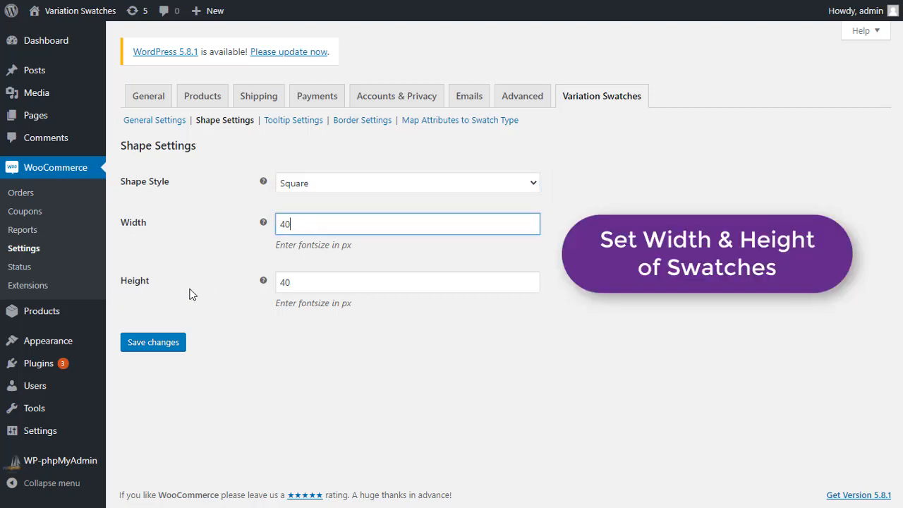
{"action": "left_click", "coordinate": [313, 283]}
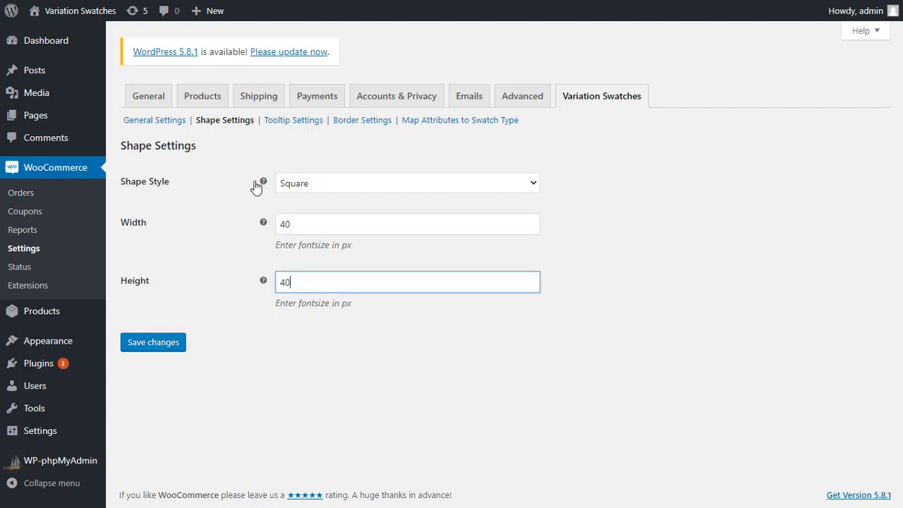
Step: Enable the plugin's default tooltip on each product attribute and set the tooltip font size to 6 px
{"action": "left_click", "coordinate": [296, 125]}
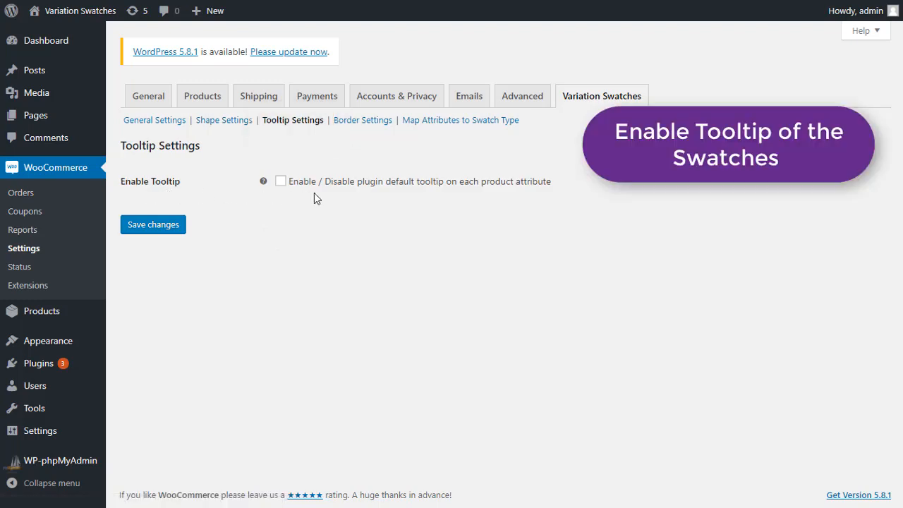
{"action": "left_click", "coordinate": [280, 181]}
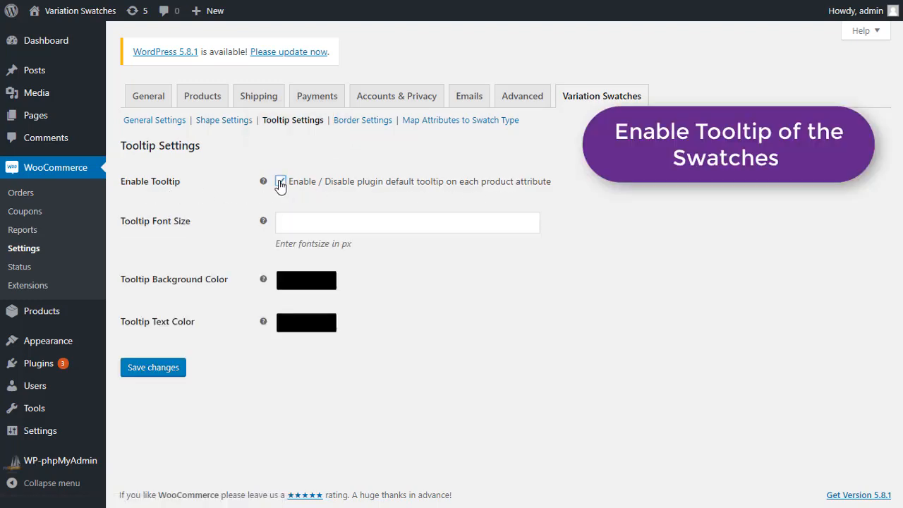
{"action": "left_click", "coordinate": [308, 223]}
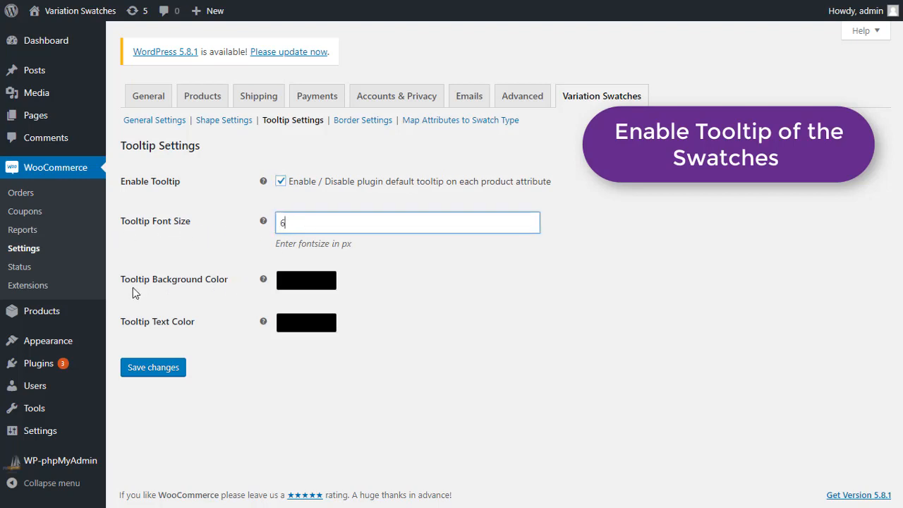
Step: Set the tooltip background color to a medium red shade
{"action": "left_click", "coordinate": [325, 282]}
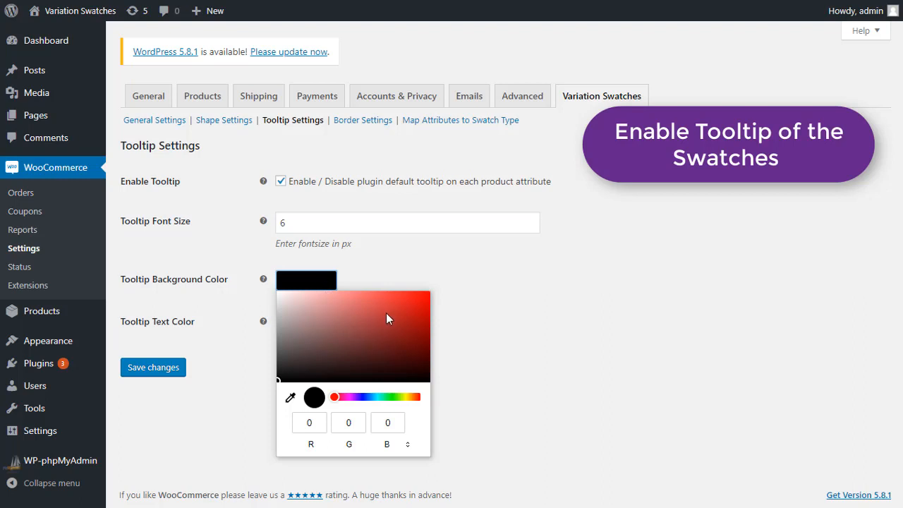
{"action": "left_click", "coordinate": [386, 312]}
{"action": "left_click", "coordinate": [229, 344]}
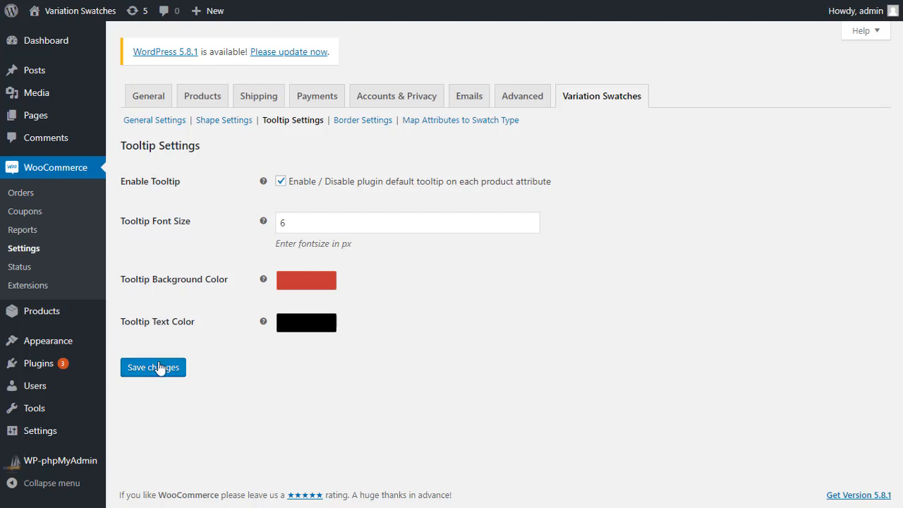
Step: Open the Border Settings and review the border style option and the border color choices for image and label swatches
{"action": "left_click", "coordinate": [361, 122]}
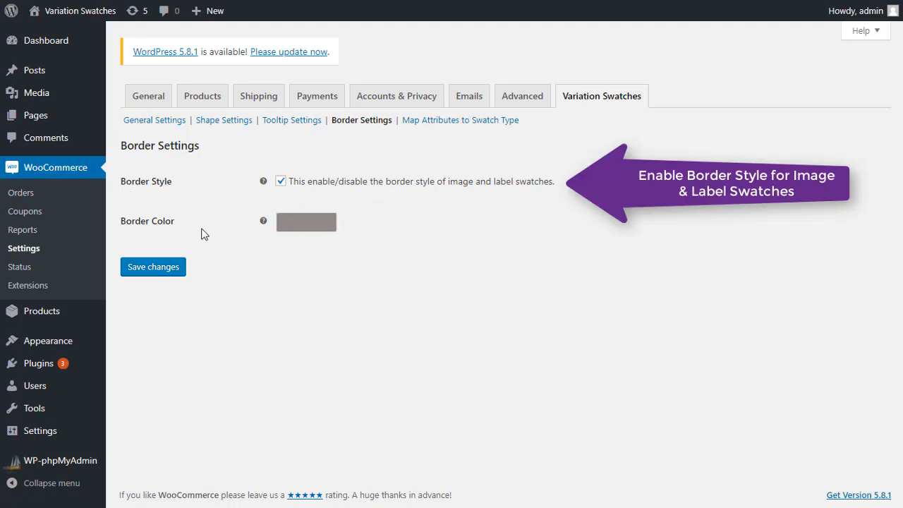
{"action": "left_click", "coordinate": [297, 225]}
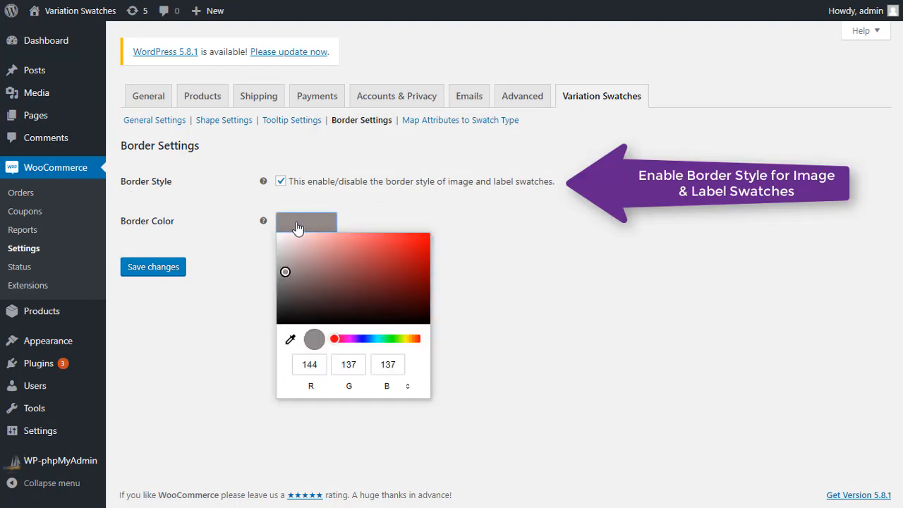
{"action": "left_click", "coordinate": [249, 274]}
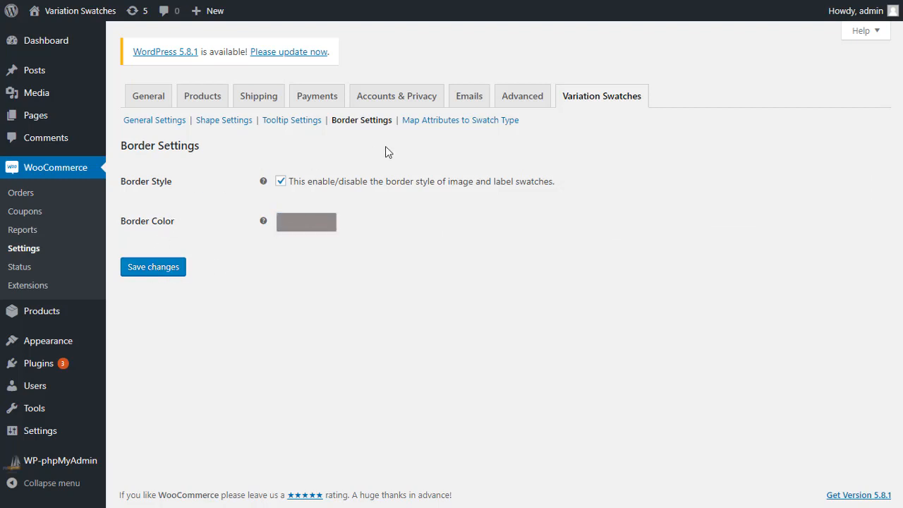
Step: Open Map Attributes to Swatch Type and review the swatch types available for the Color attribute
{"action": "left_click", "coordinate": [440, 123]}
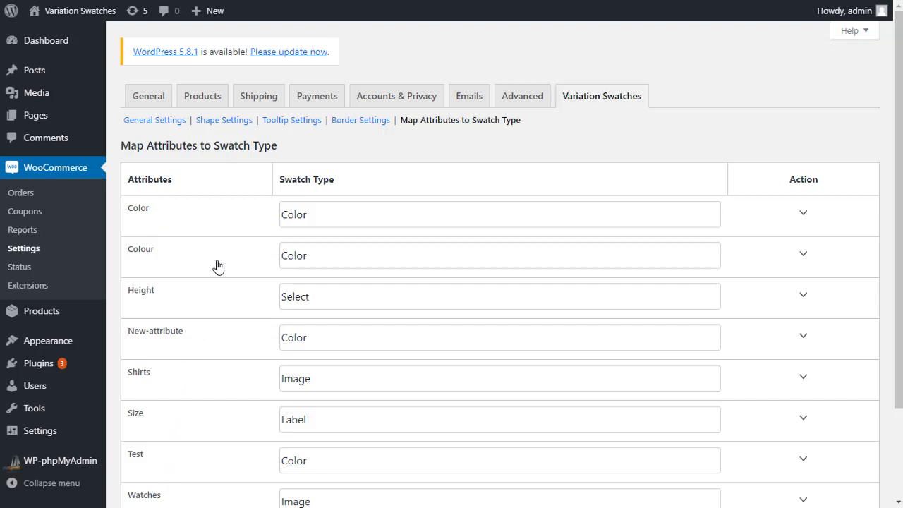
{"action": "left_click", "coordinate": [420, 222]}
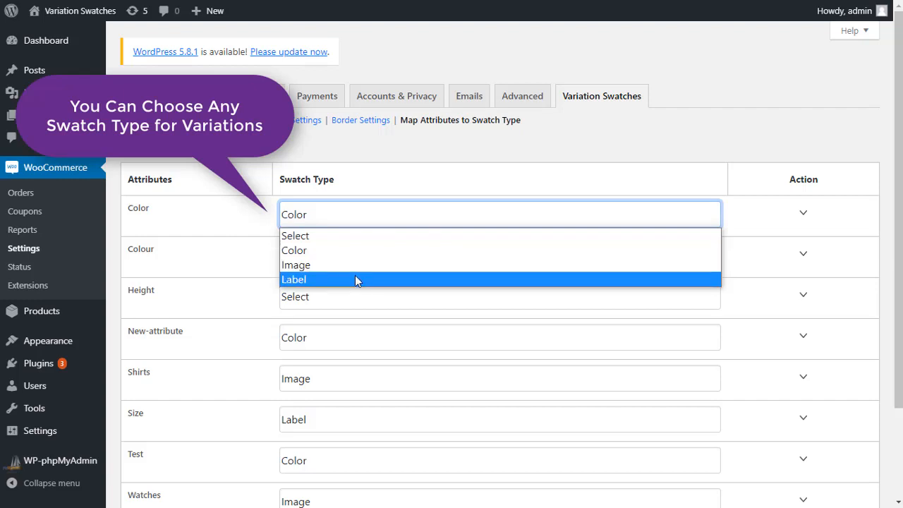
{"action": "left_click", "coordinate": [248, 218]}
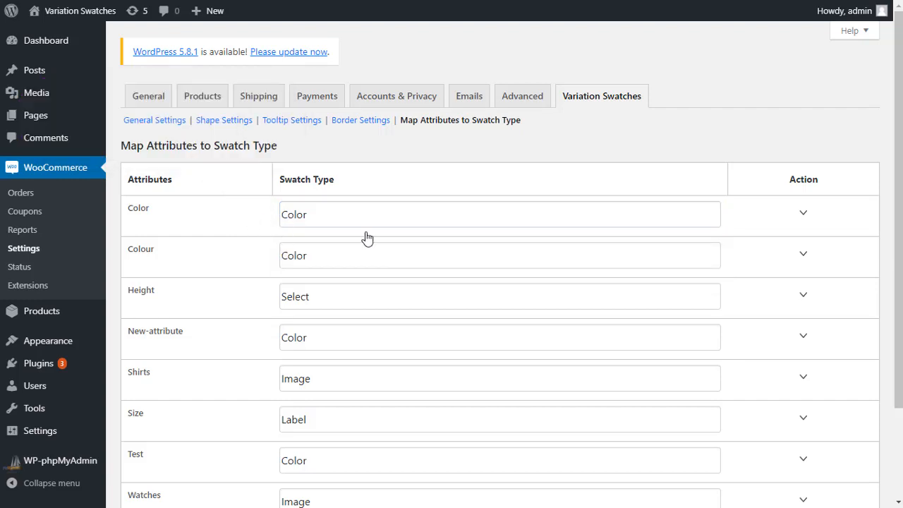
Step: Expand the Color attribute's terms, examine the color choice for the Green term, and collapse the terms again
{"action": "left_click", "coordinate": [803, 215]}
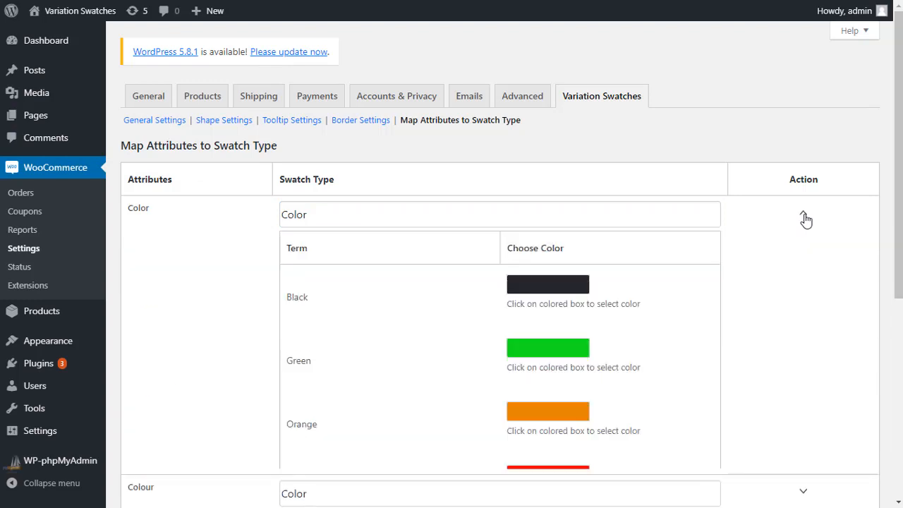
{"action": "scroll", "coordinate": [447, 292], "scroll_direction": "down", "scroll_amount": 1}
{"action": "scroll", "coordinate": [447, 291], "scroll_direction": "down", "scroll_amount": 1}
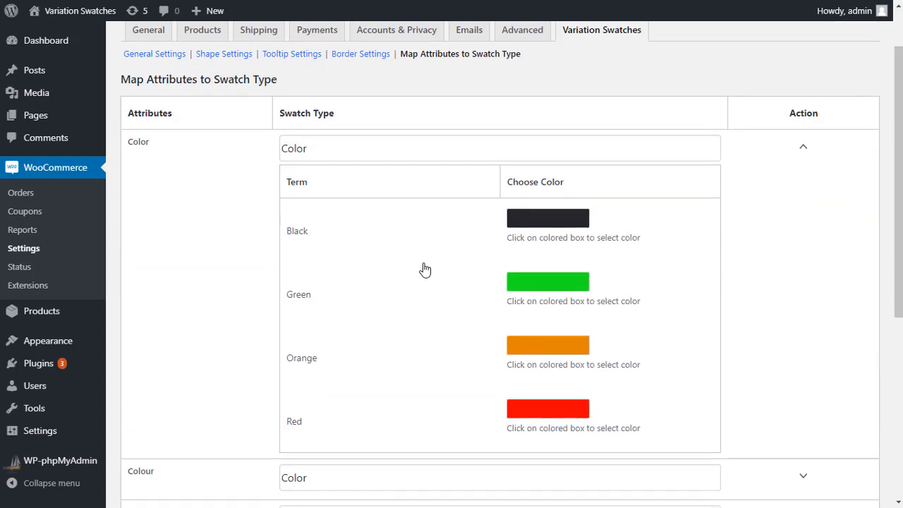
{"action": "left_click", "coordinate": [547, 290]}
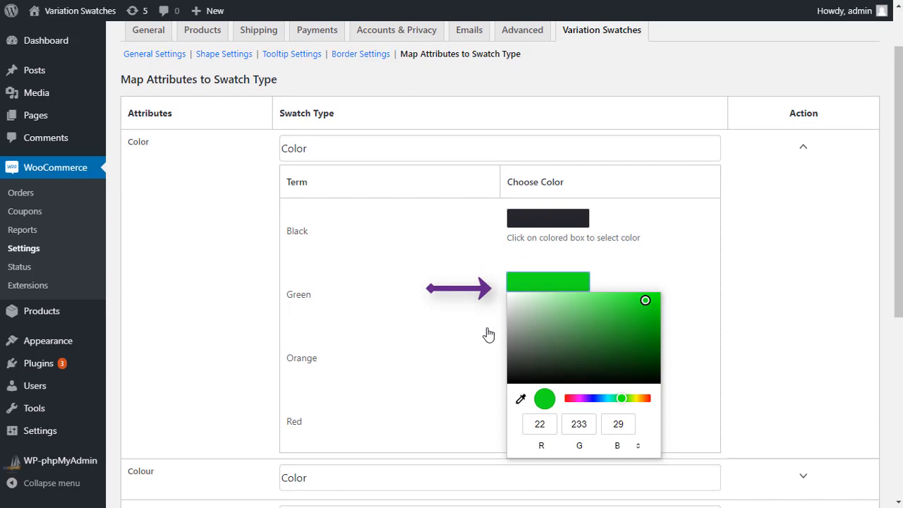
{"action": "left_click", "coordinate": [466, 283]}
{"action": "left_click", "coordinate": [799, 157]}
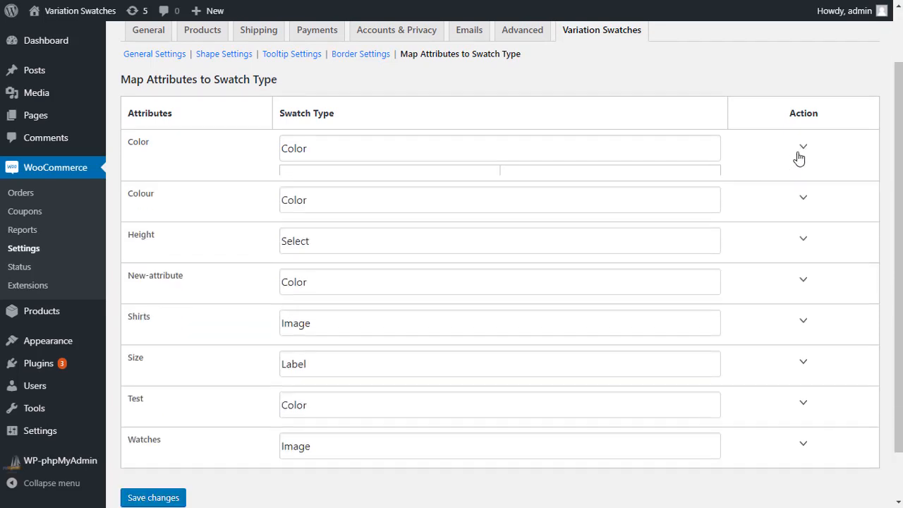
Step: Set the Color attribute's swatch type to Image and browse the media library for the Green term without selecting an image
{"action": "left_click", "coordinate": [436, 152]}
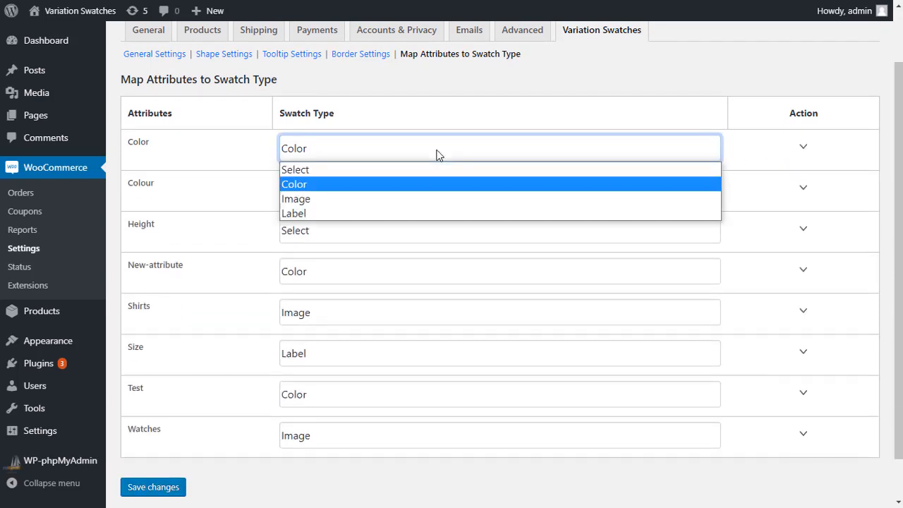
{"action": "left_click", "coordinate": [331, 200]}
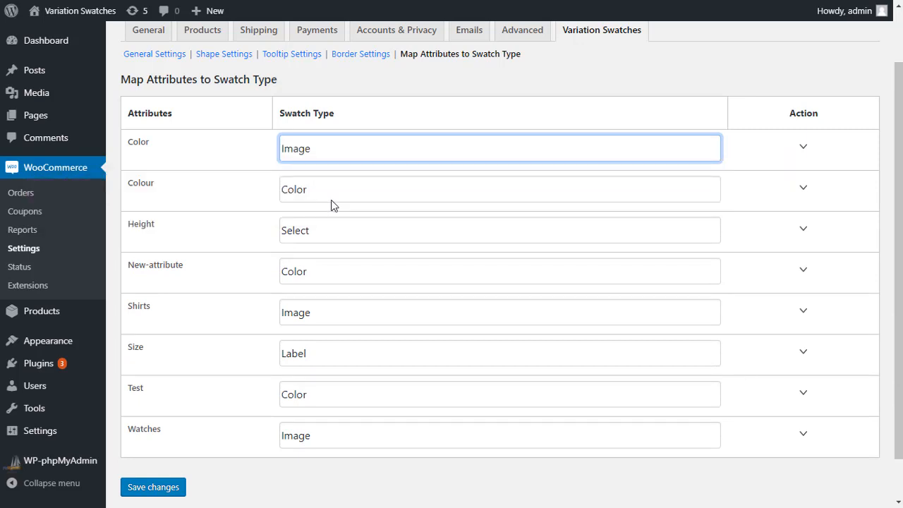
{"action": "left_click", "coordinate": [755, 154]}
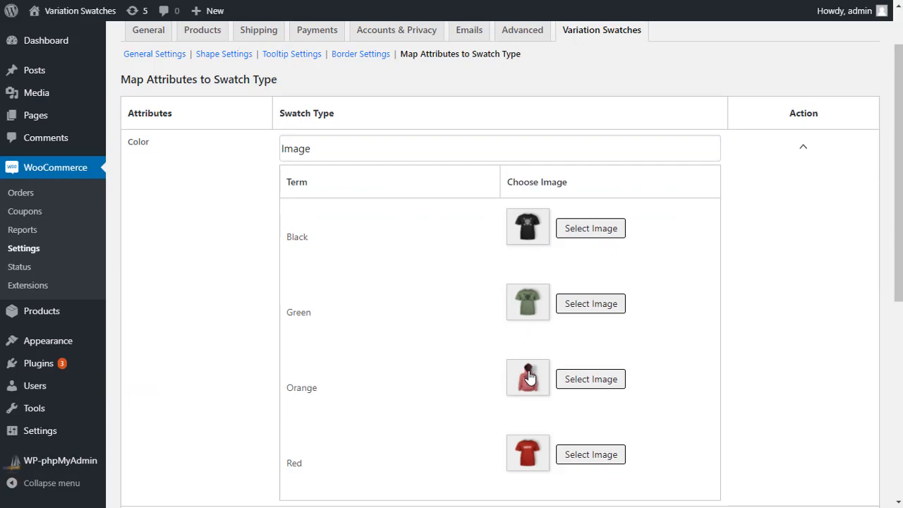
{"action": "left_click", "coordinate": [589, 309]}
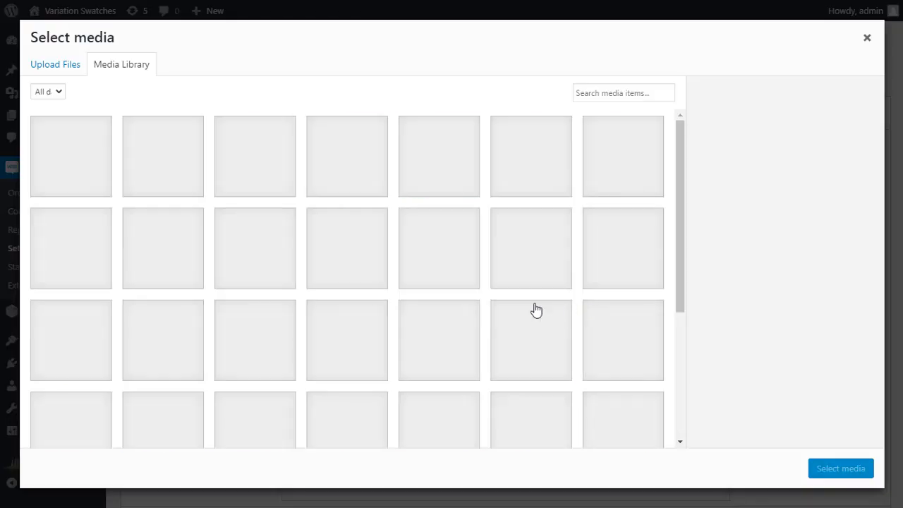
{"action": "scroll", "coordinate": [469, 275], "scroll_direction": "down", "scroll_amount": 6}
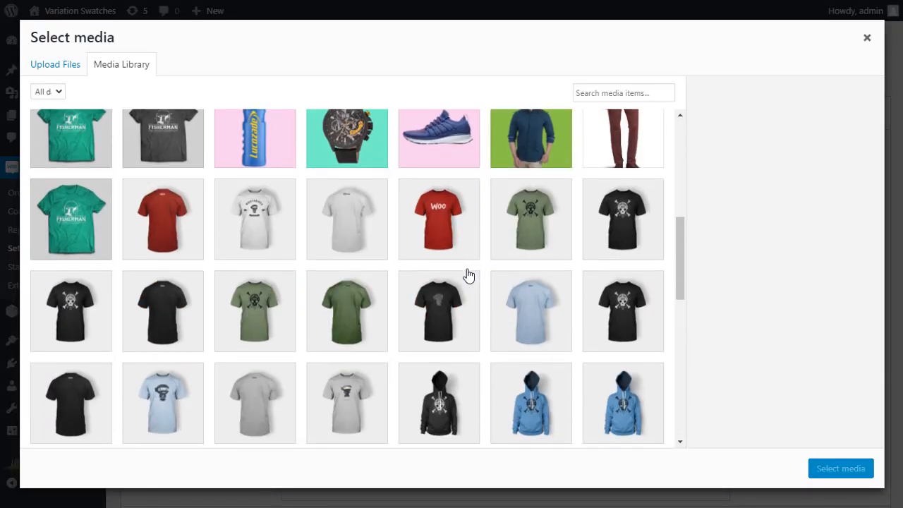
{"action": "left_click", "coordinate": [867, 38]}
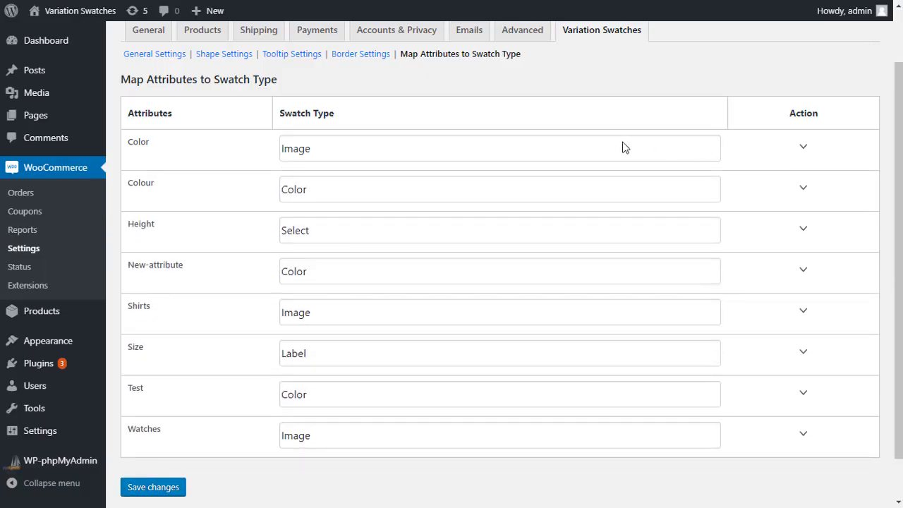
Step: Set the Color attribute's swatch type to Label and review the label fields of its terms
{"action": "left_click", "coordinate": [389, 149]}
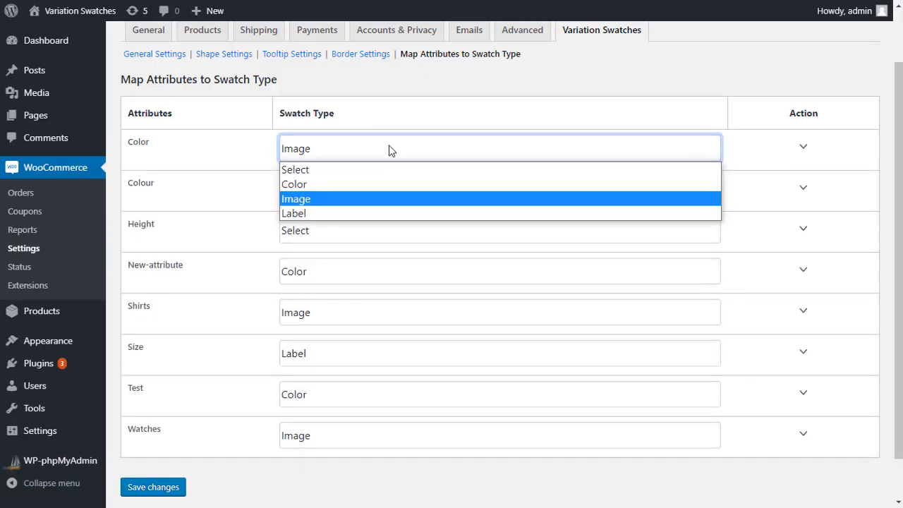
{"action": "left_click", "coordinate": [297, 213]}
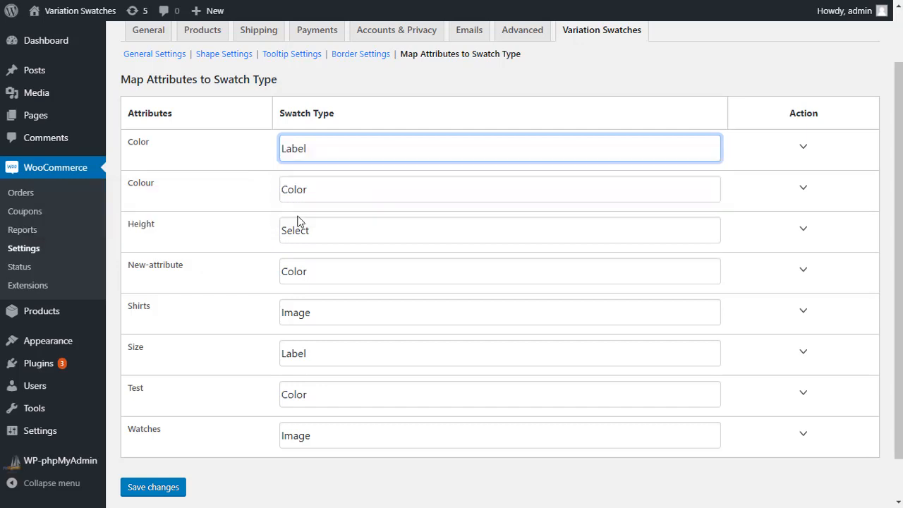
{"action": "left_click", "coordinate": [784, 155]}
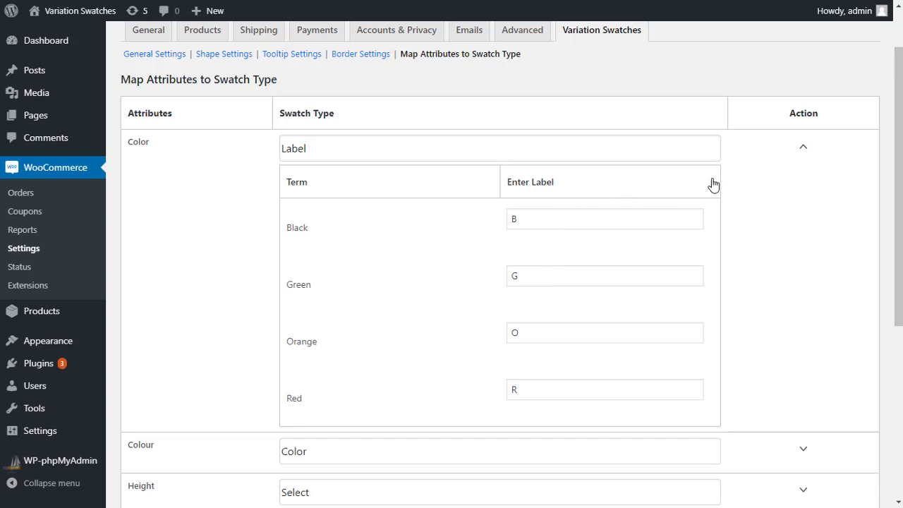
{"action": "left_click", "coordinate": [782, 153]}
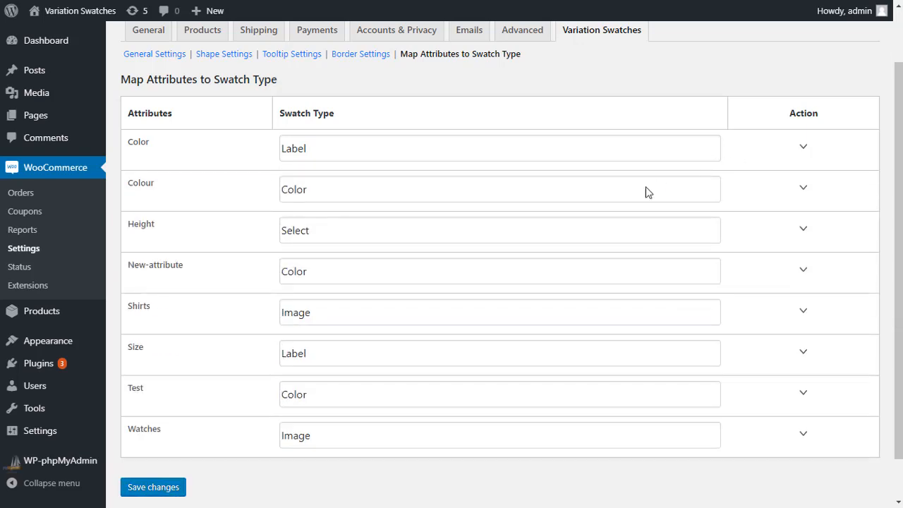
{"action": "scroll", "coordinate": [226, 261], "scroll_direction": "down", "scroll_amount": 1}
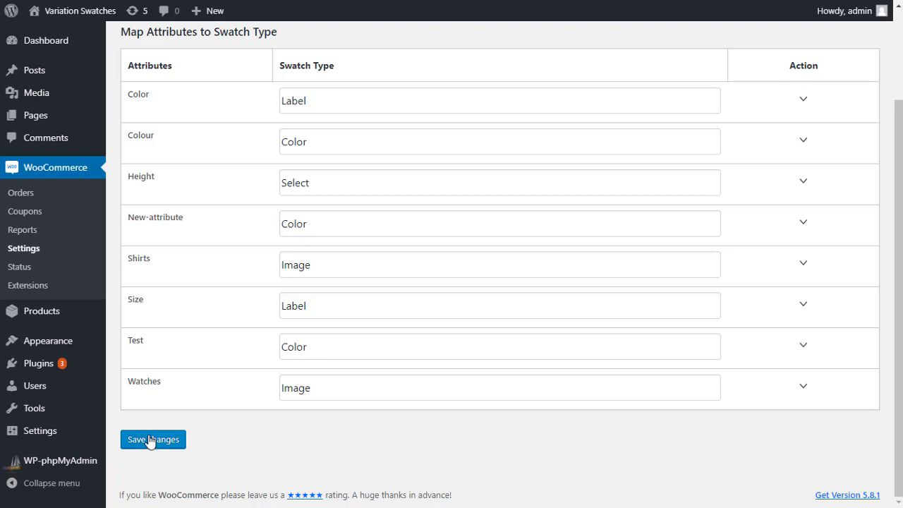
{"action": "scroll", "coordinate": [231, 378], "scroll_direction": "up", "scroll_amount": 2}
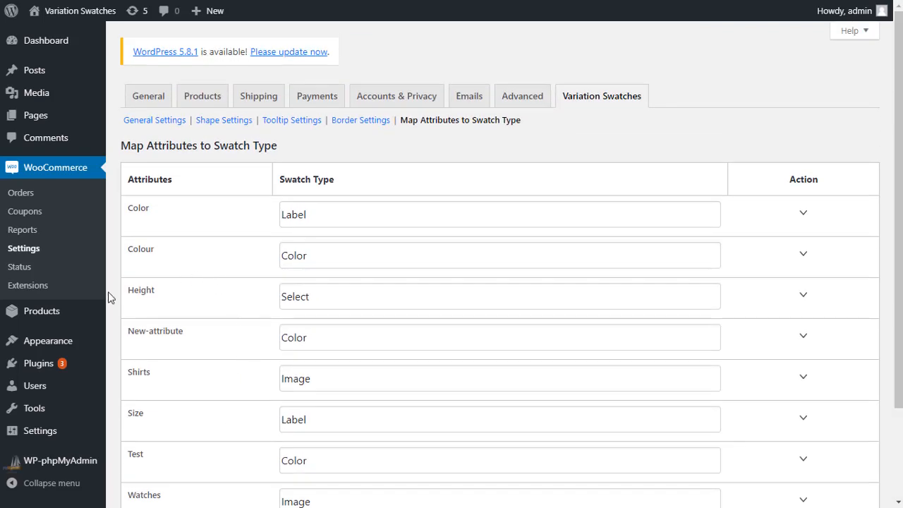
Step: Try to add a product attribute named "New Attribute" with the type Color on the Attributes page
{"action": "mouse_move", "coordinate": [41, 316]}
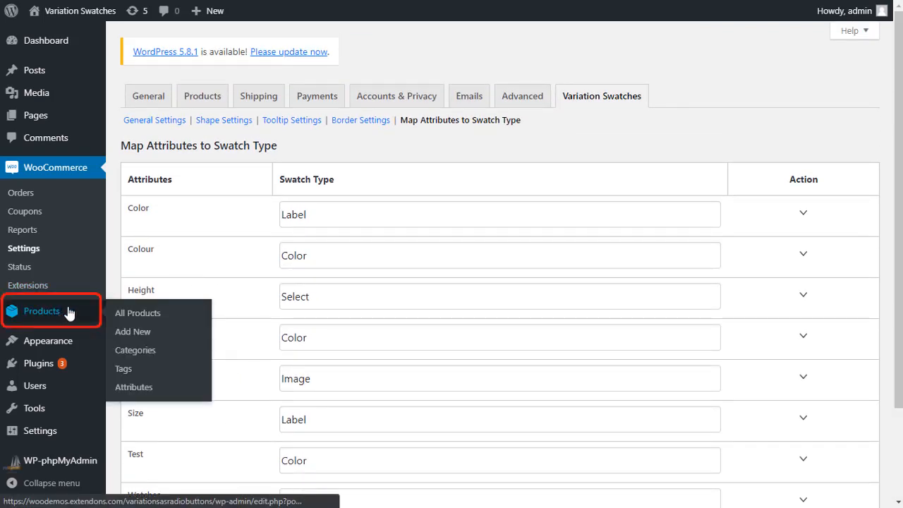
{"action": "left_click", "coordinate": [130, 388]}
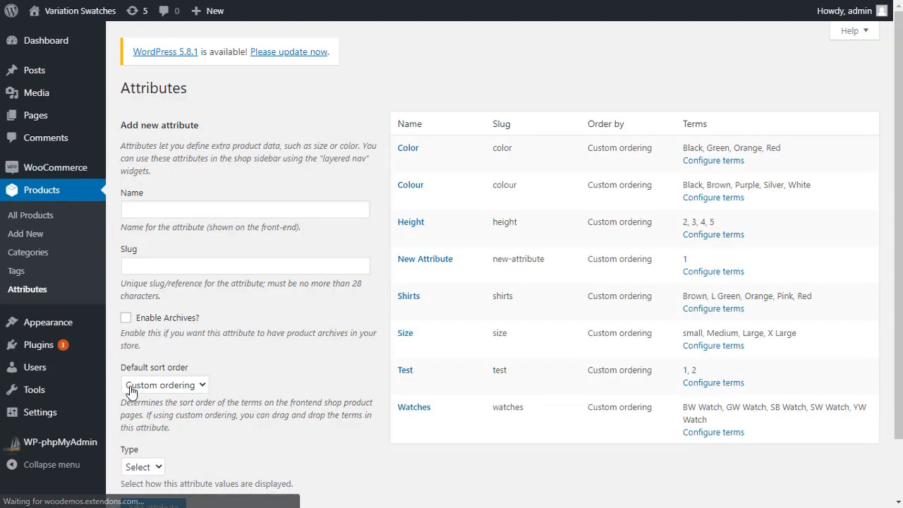
{"action": "left_click", "coordinate": [209, 209]}
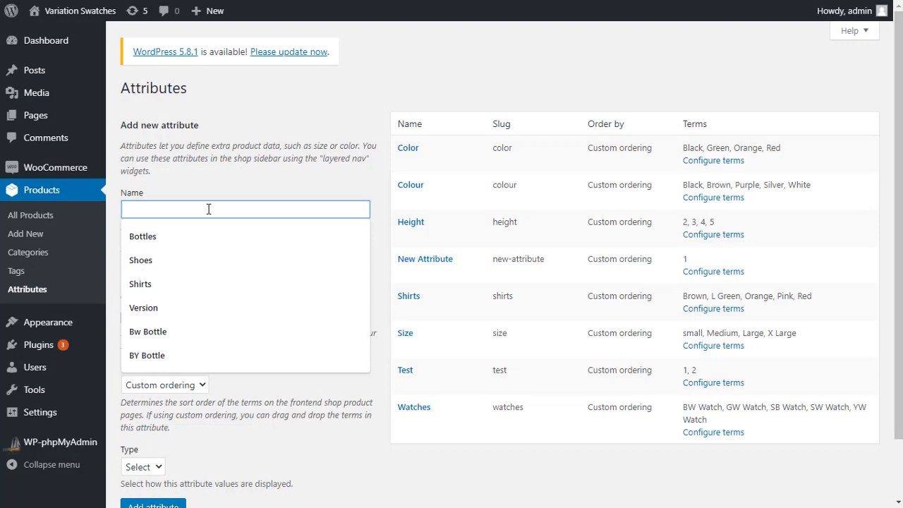
{"action": "type", "text": "New At"}
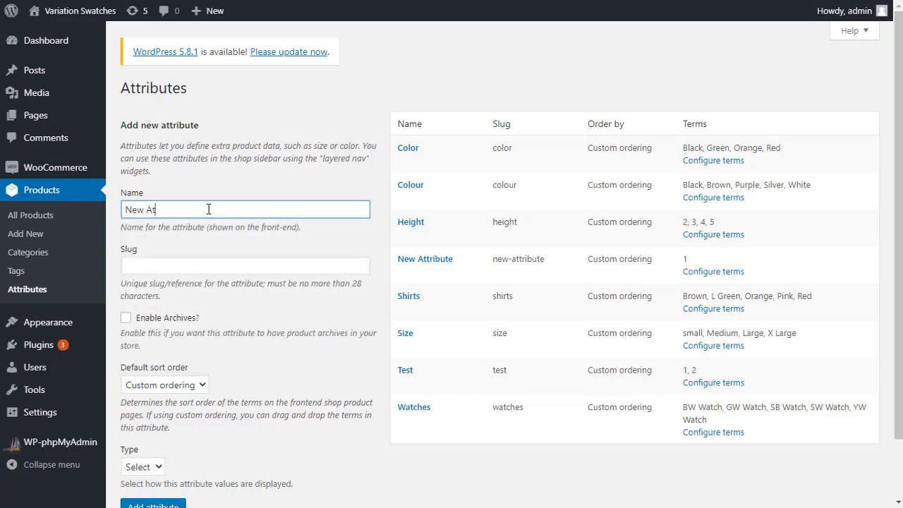
{"action": "type", "text": "tribute"}
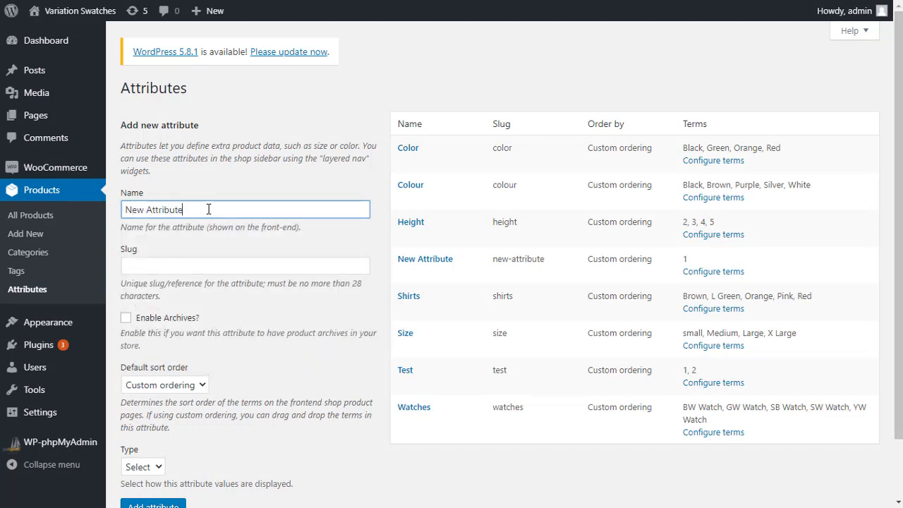
{"action": "scroll", "coordinate": [182, 305], "scroll_direction": "down", "scroll_amount": 1}
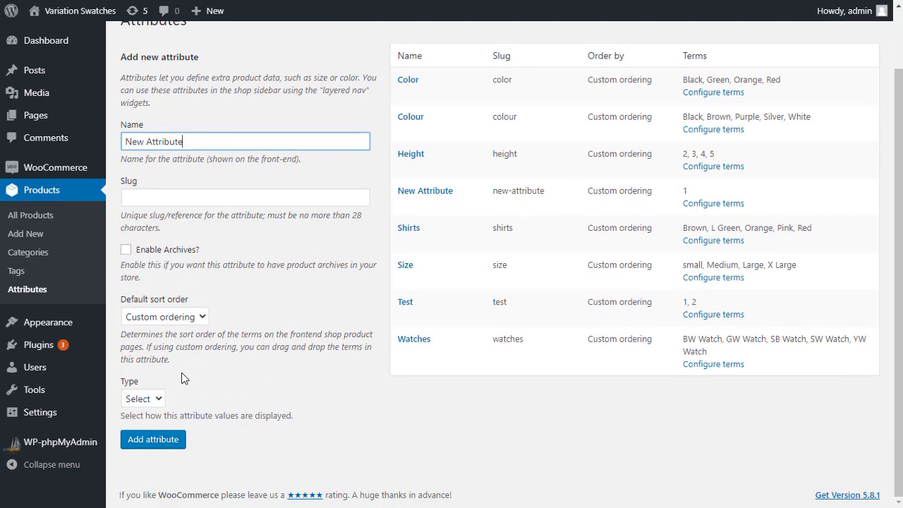
{"action": "left_click", "coordinate": [161, 400]}
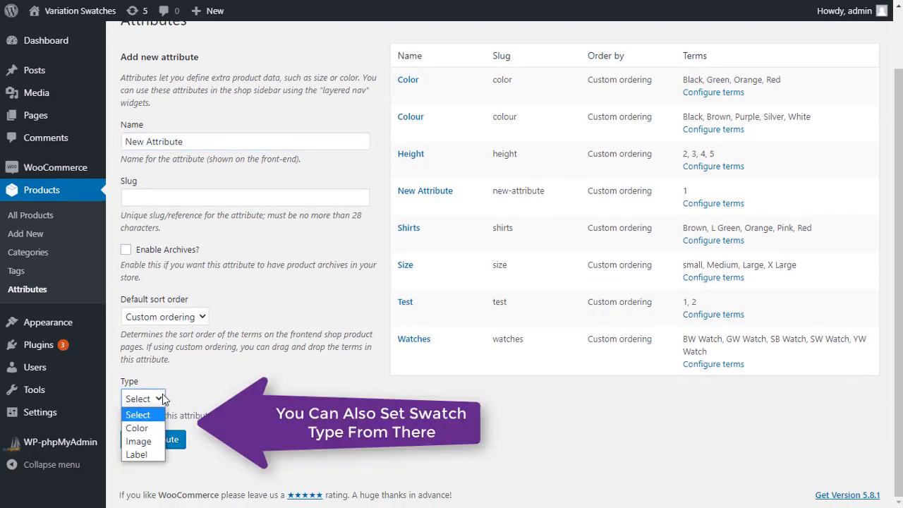
{"action": "left_click", "coordinate": [148, 428]}
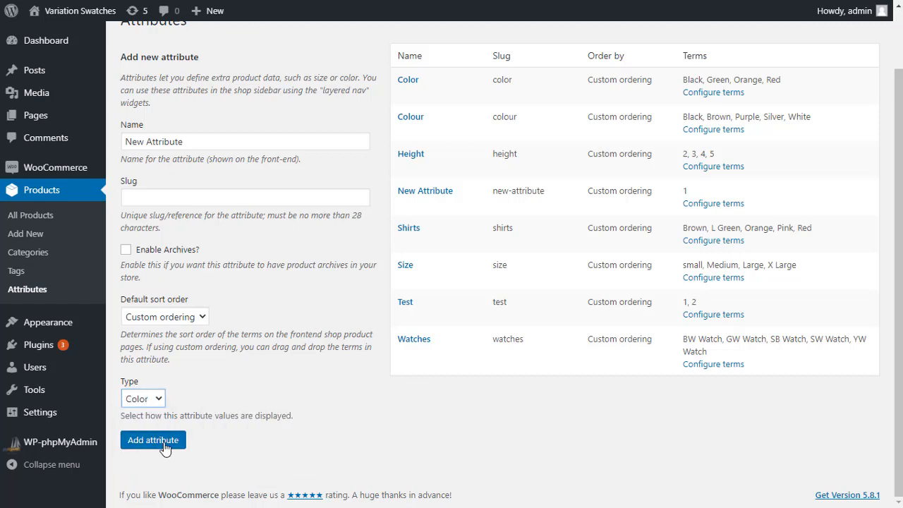
{"action": "left_click", "coordinate": [170, 445]}
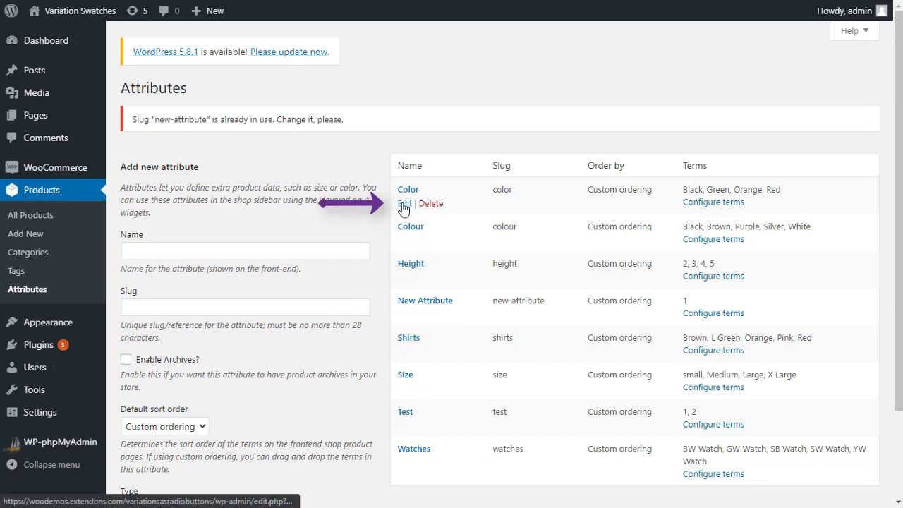
Step: Open the Color attribute for editing, review its type choices and update it with the type kept as Color
{"action": "left_click", "coordinate": [403, 203]}
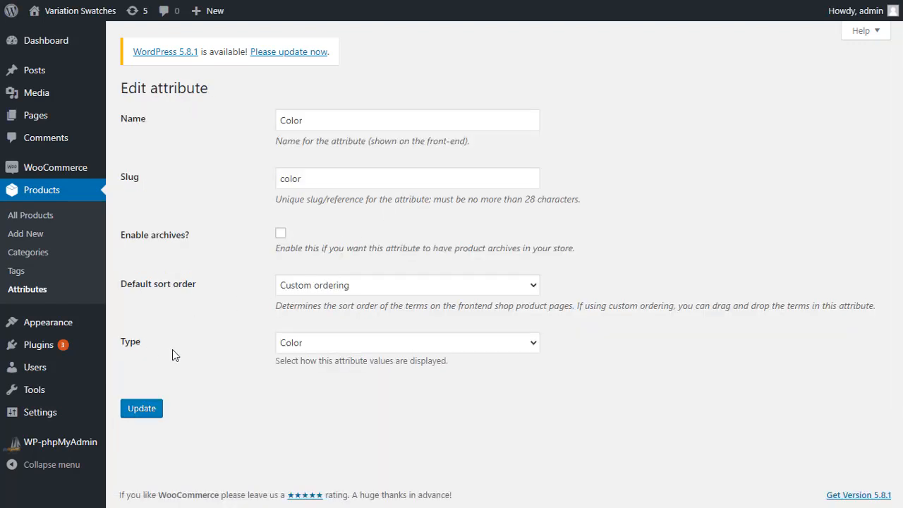
{"action": "left_click", "coordinate": [354, 346]}
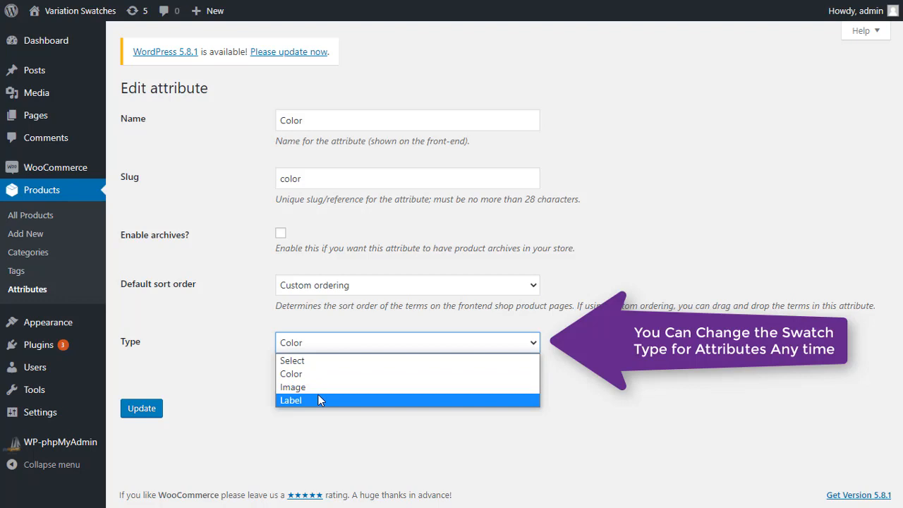
{"action": "left_click", "coordinate": [257, 344]}
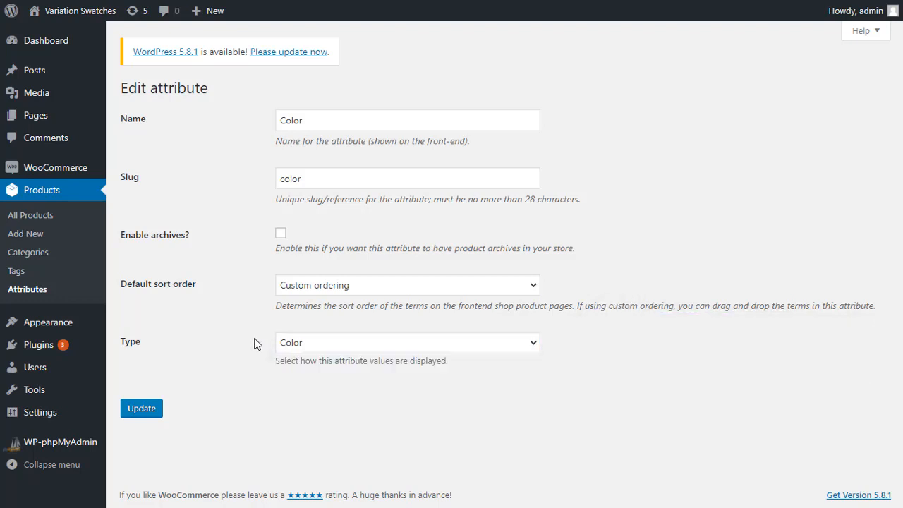
{"action": "left_click", "coordinate": [143, 410]}
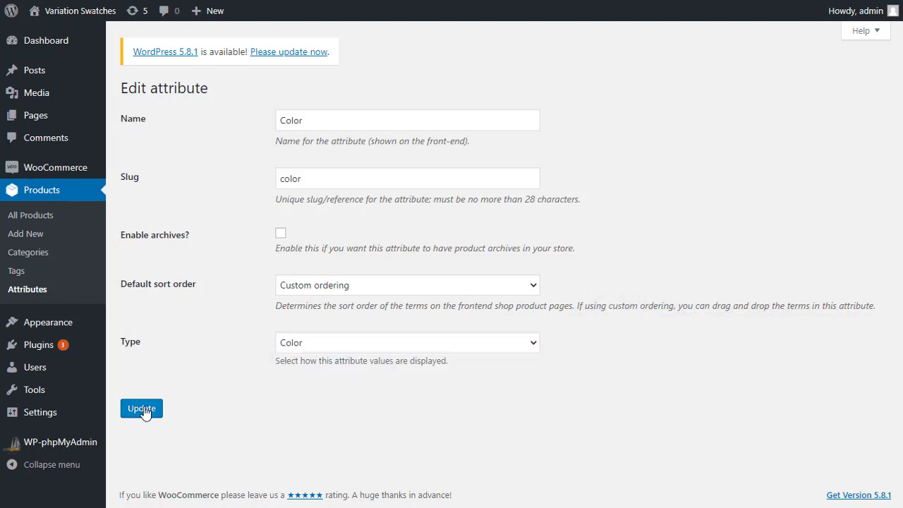